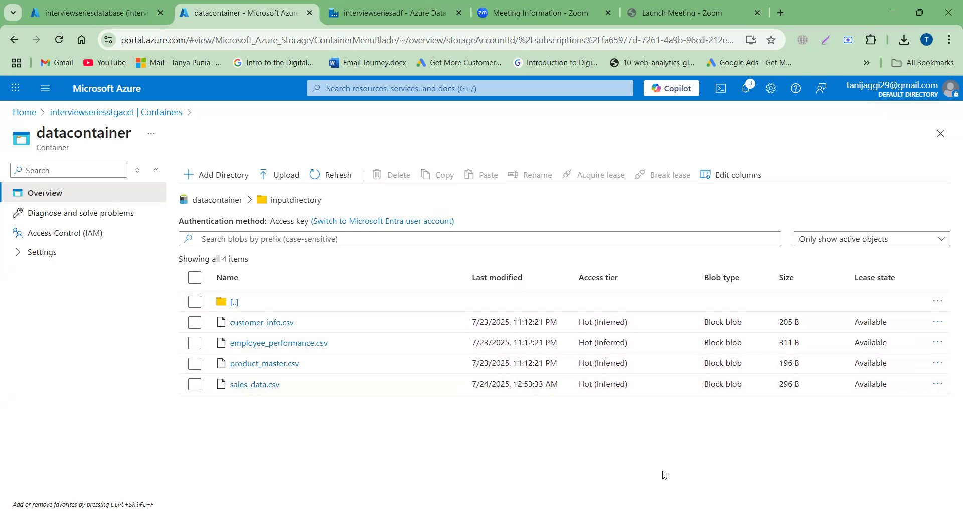
Step: Switch to the interviewseriesadf Data Factory and add a Get Metadata activity to the pipeline1 canvas
left_click(381, 15)
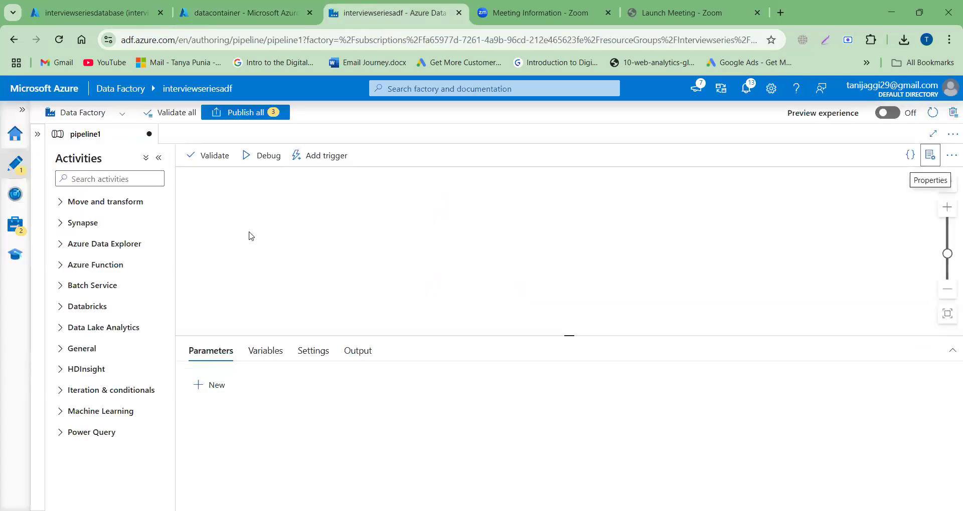
left_click(109, 177)
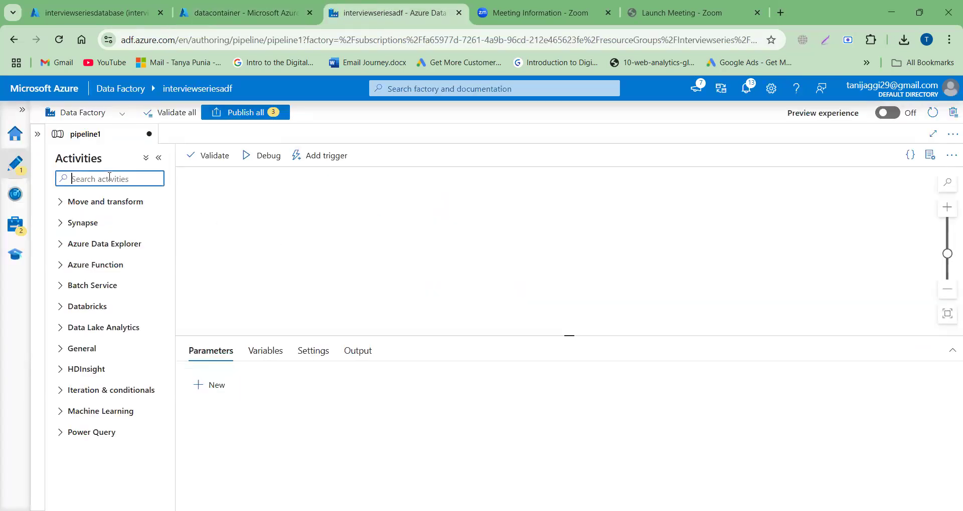
type("get")
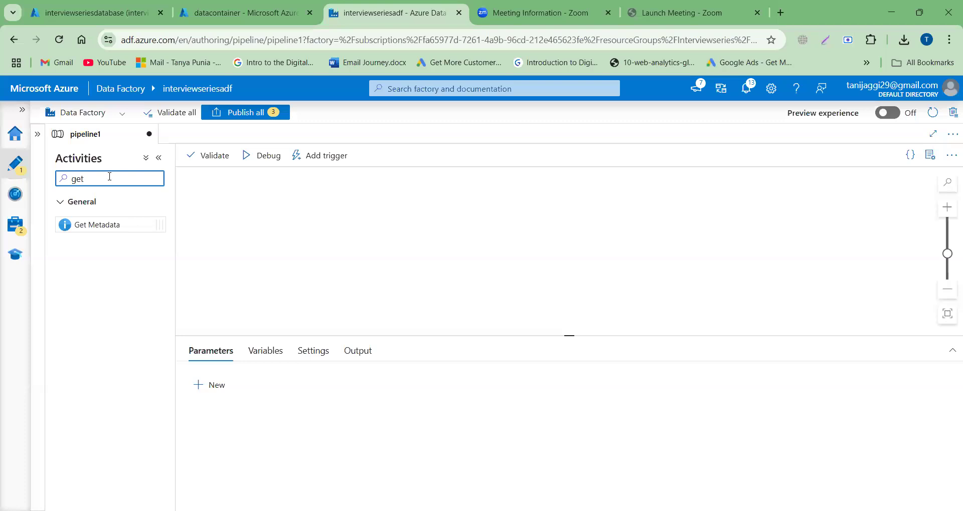
left_click_drag(101, 223, 275, 214)
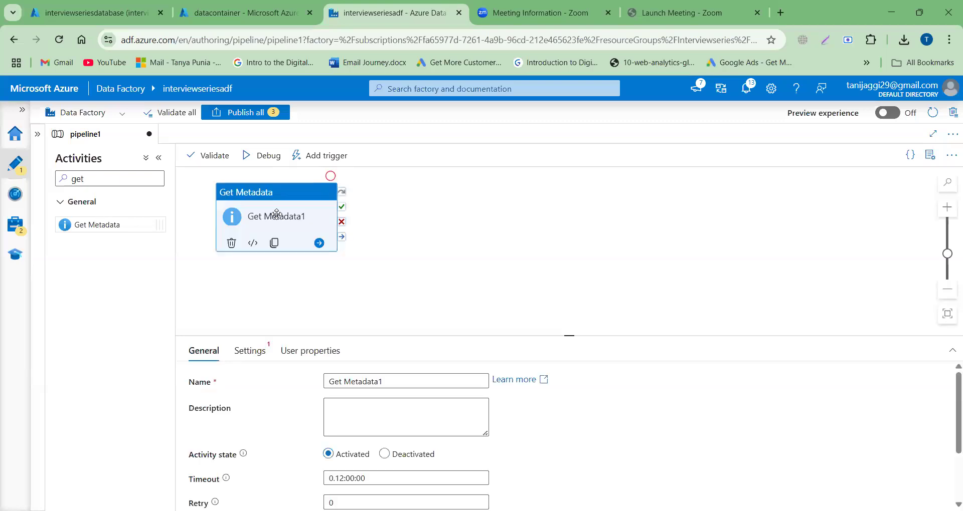
Step: Start a new dataset for the Get Metadata activity using Azure Data Lake Storage Gen2 and the DelimitedText format
left_click(251, 357)
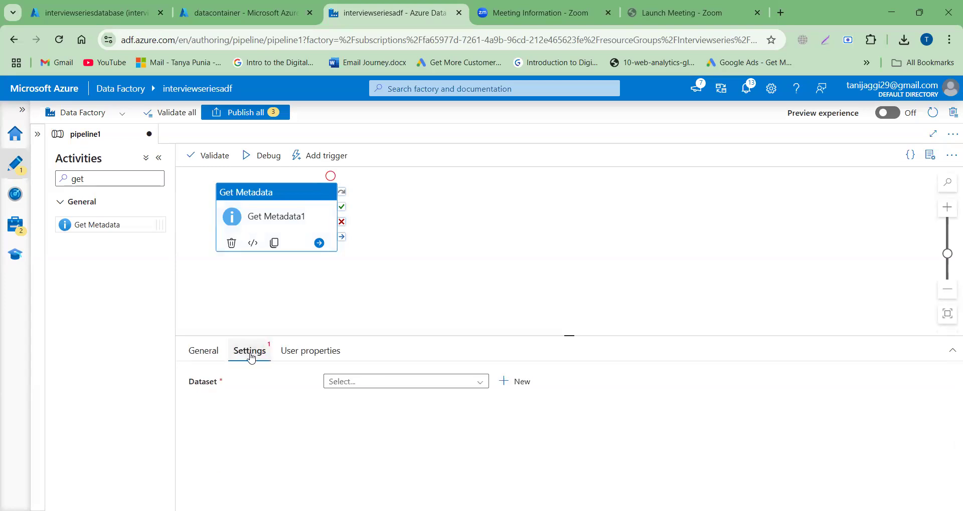
left_click(522, 383)
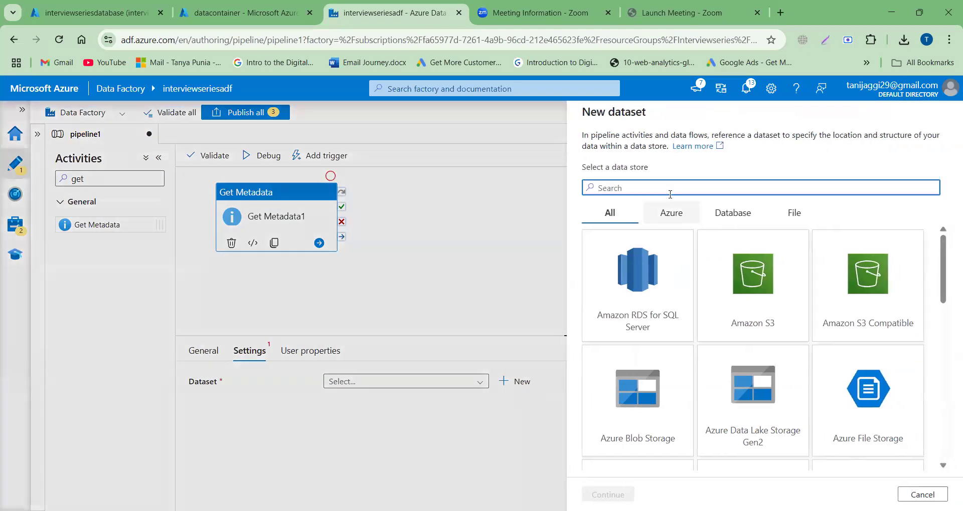
type("gen")
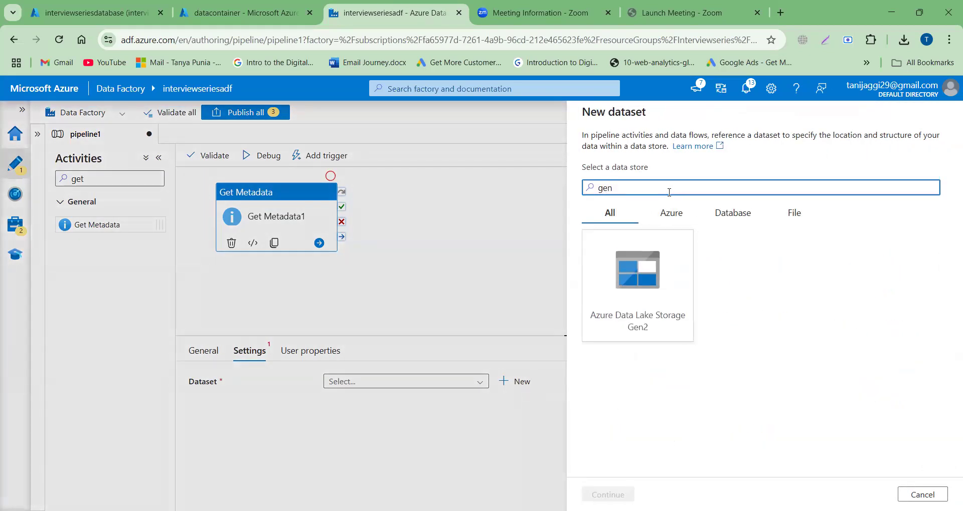
left_click(609, 328)
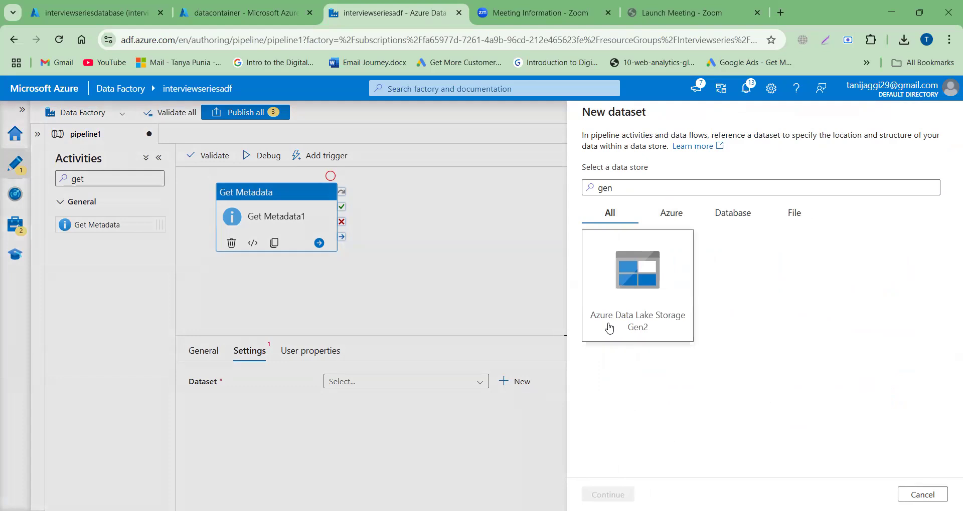
left_click(608, 495)
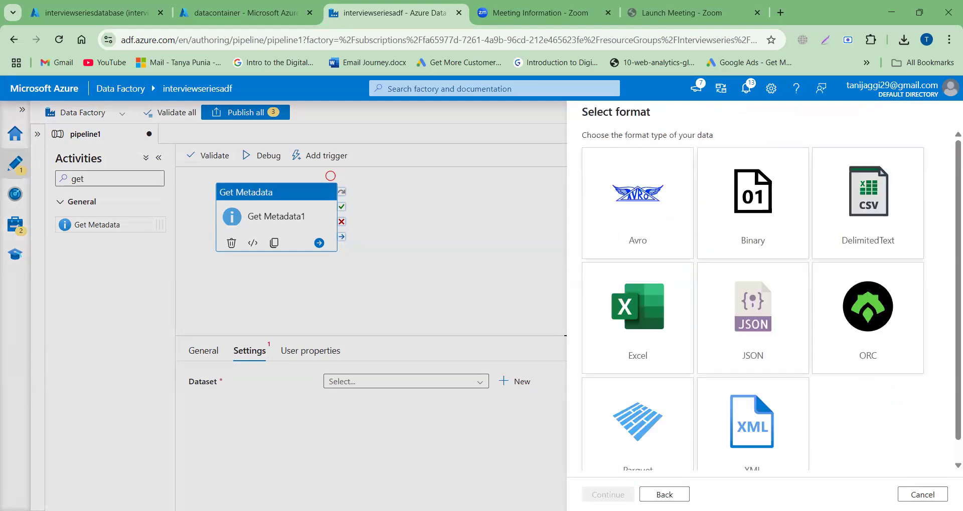
left_click(843, 251)
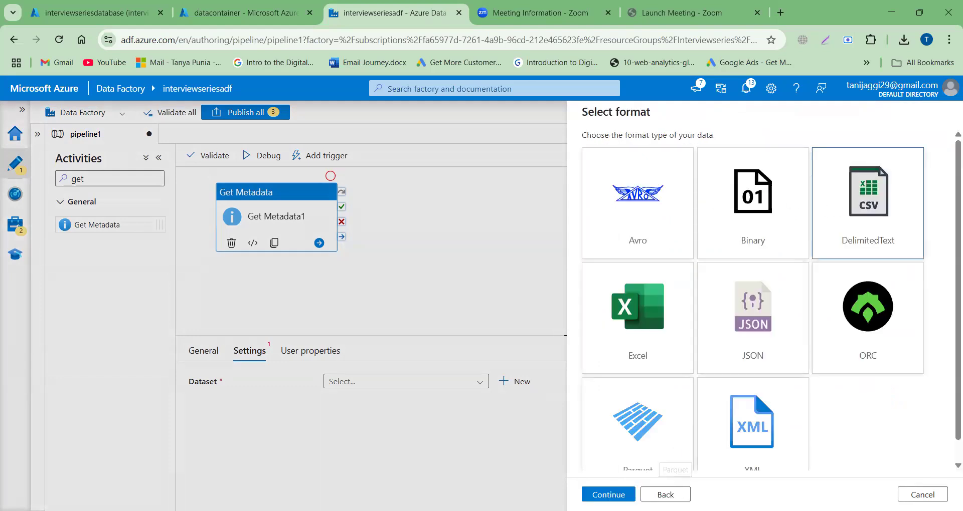
left_click(608, 495)
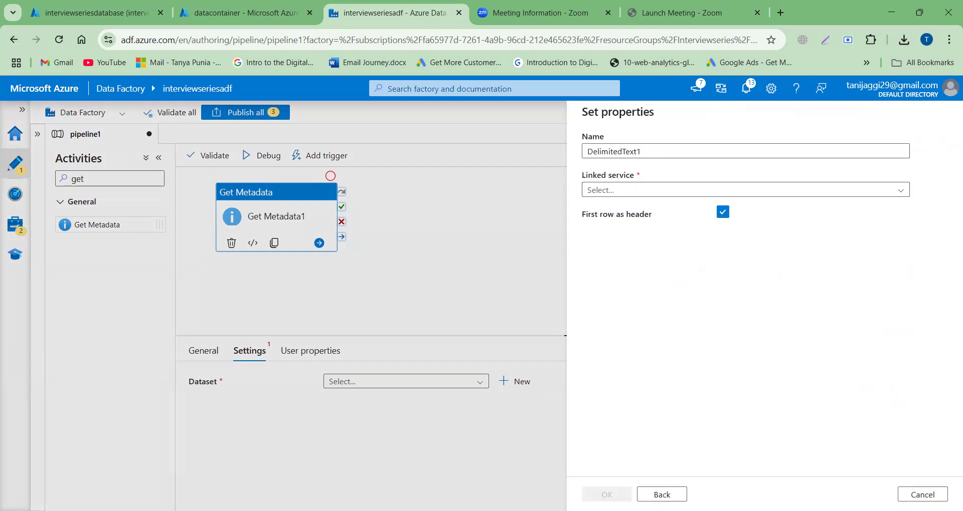
Step: Name the dataset Getdataset and assign it the linked service LSforADLS
double_click(655, 150)
type("G")
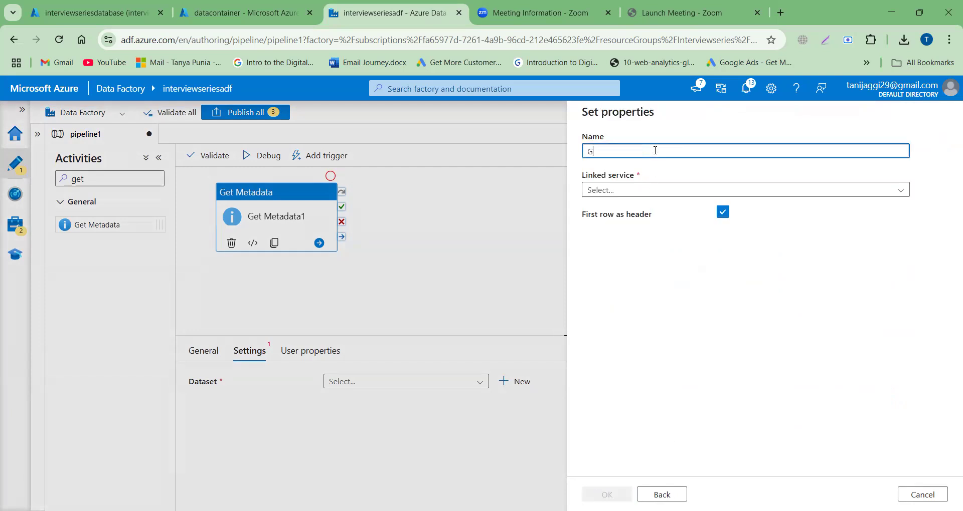
type("etdataset")
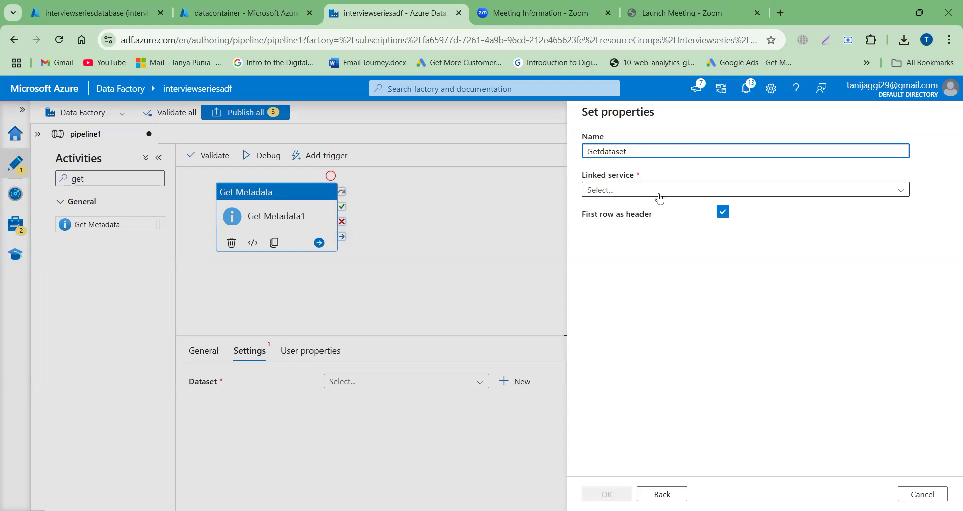
left_click(796, 197)
left_click(633, 254)
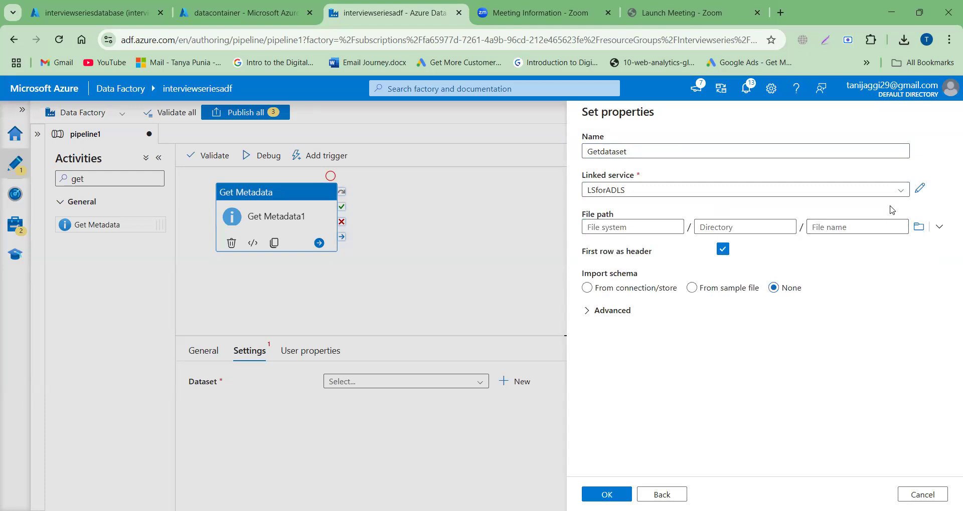
Step: Set the dataset's file path to the datacontainer/inputdirectory folder and create the dataset
left_click(918, 227)
left_click(652, 184)
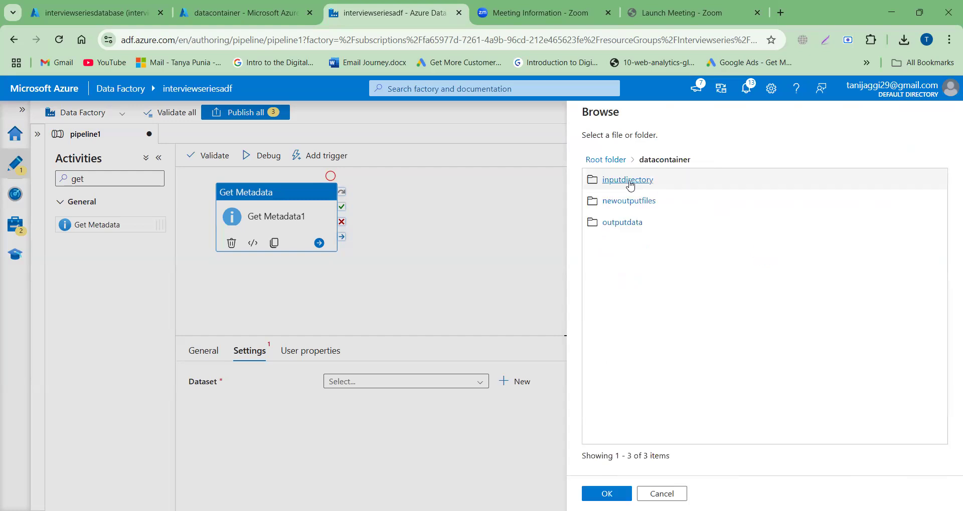
left_click(630, 184)
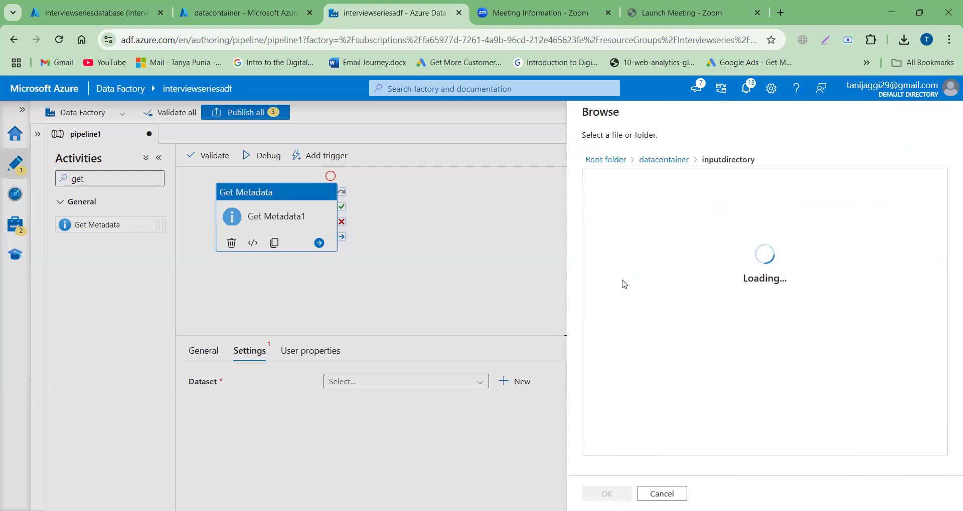
left_click(604, 494)
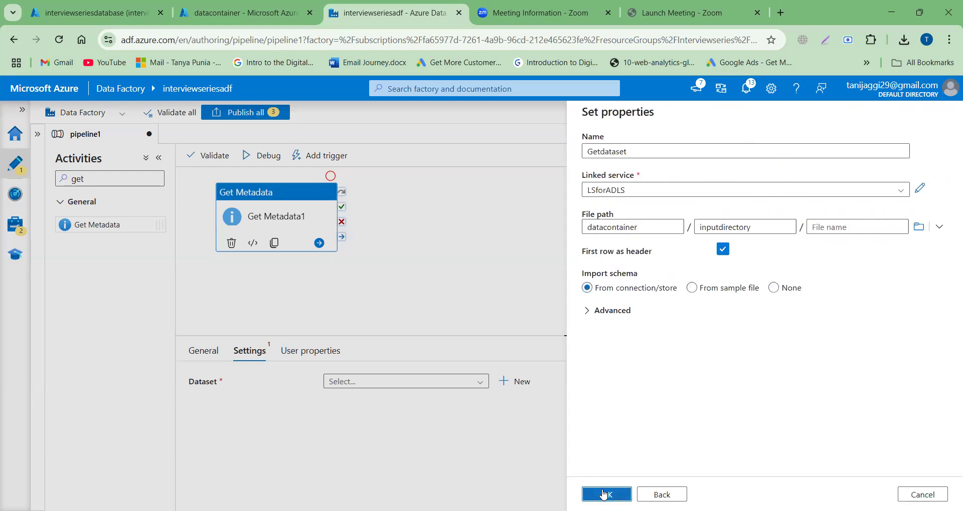
left_click(604, 494)
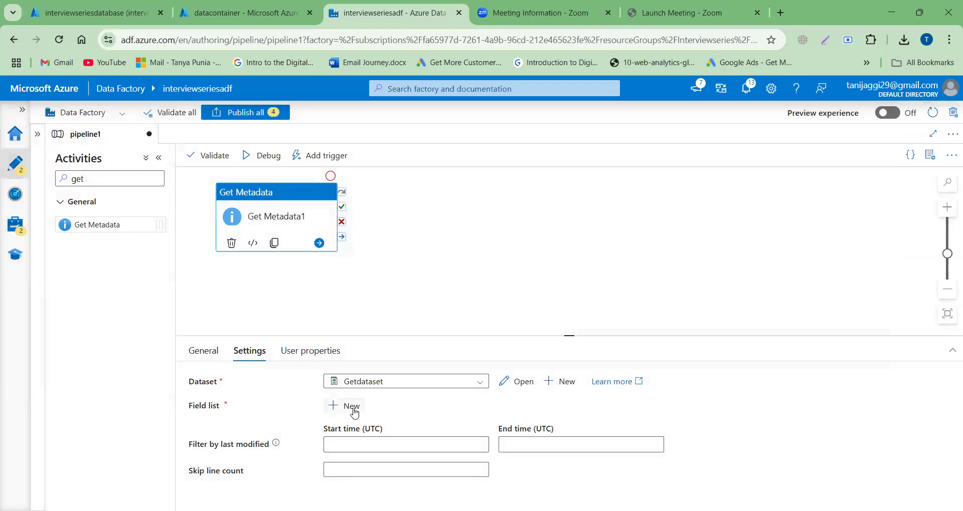
Step: Add a Child items argument to the field list of the Get Metadata activity
left_click(352, 407)
left_click(407, 449)
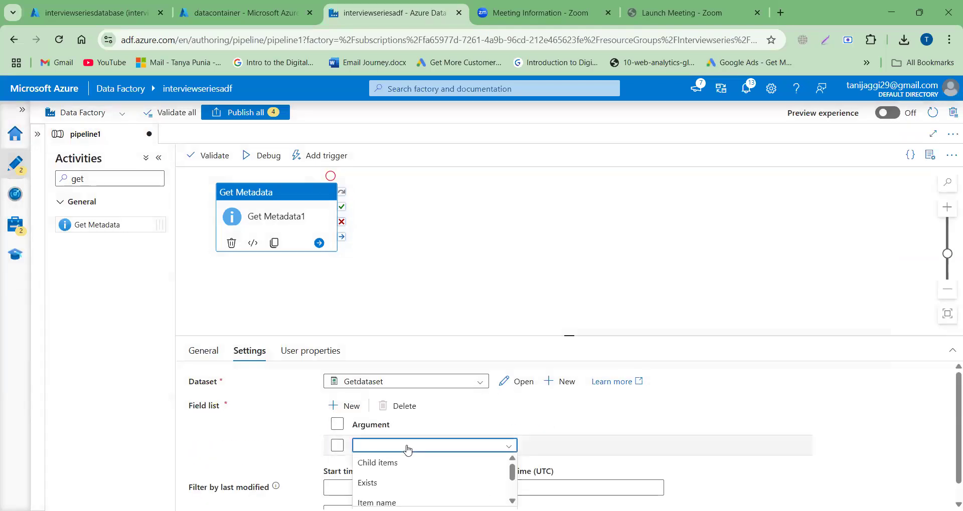
left_click(389, 461)
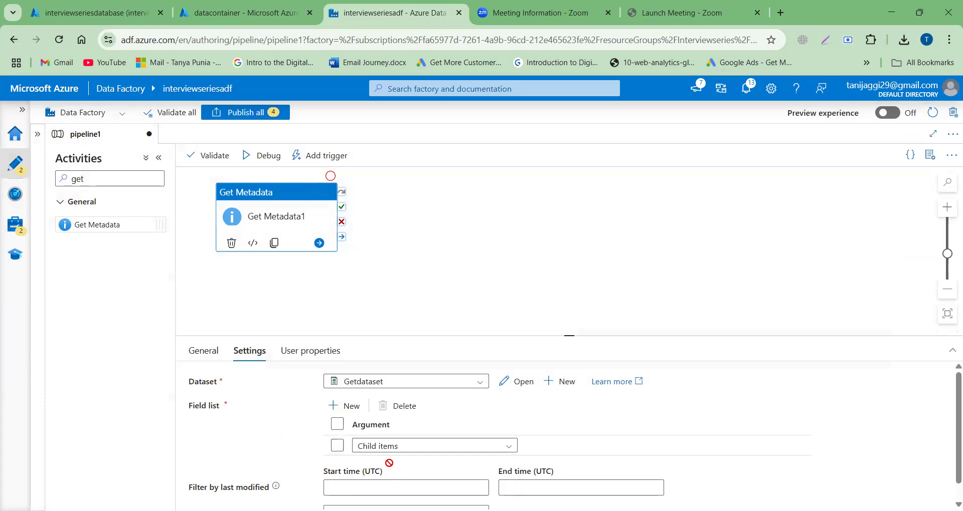
Step: Run the pipeline in debug mode and refresh the run status
left_click(276, 159)
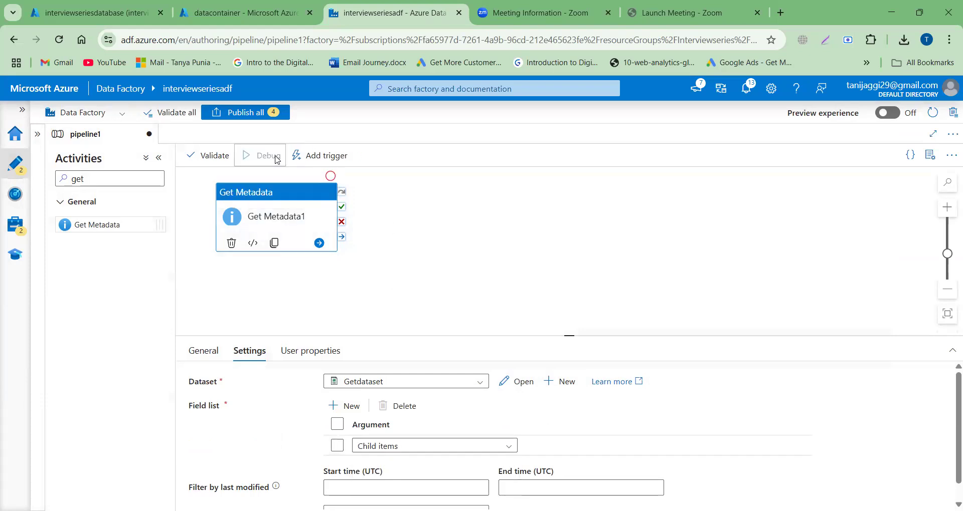
left_click(538, 251)
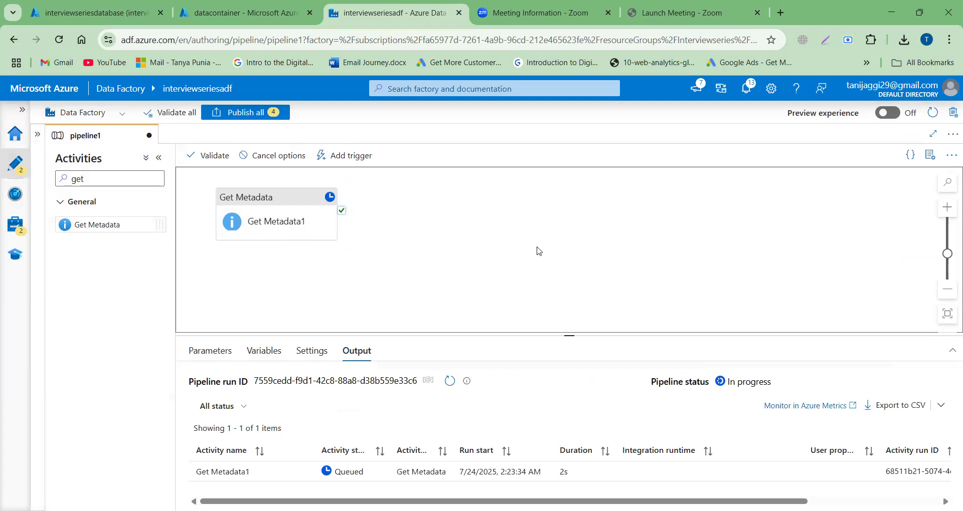
left_click(449, 382)
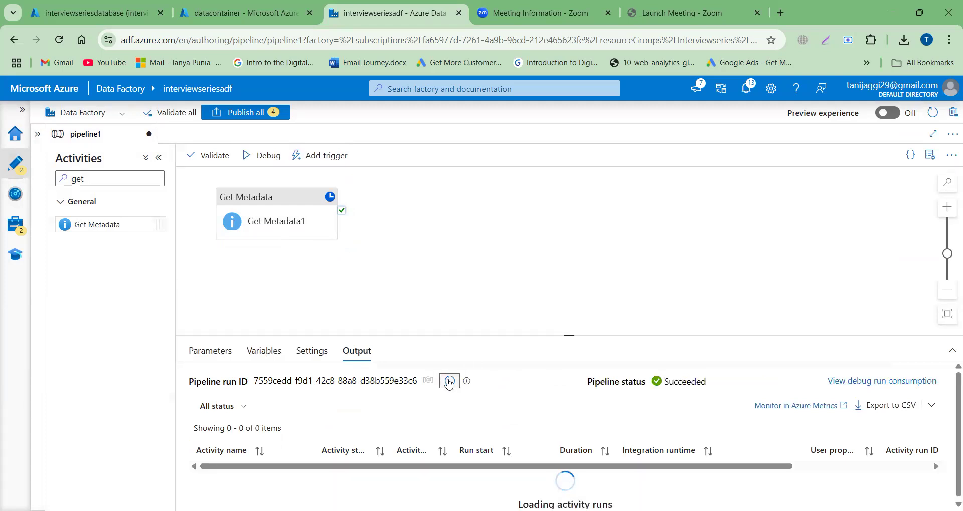
left_click(449, 383)
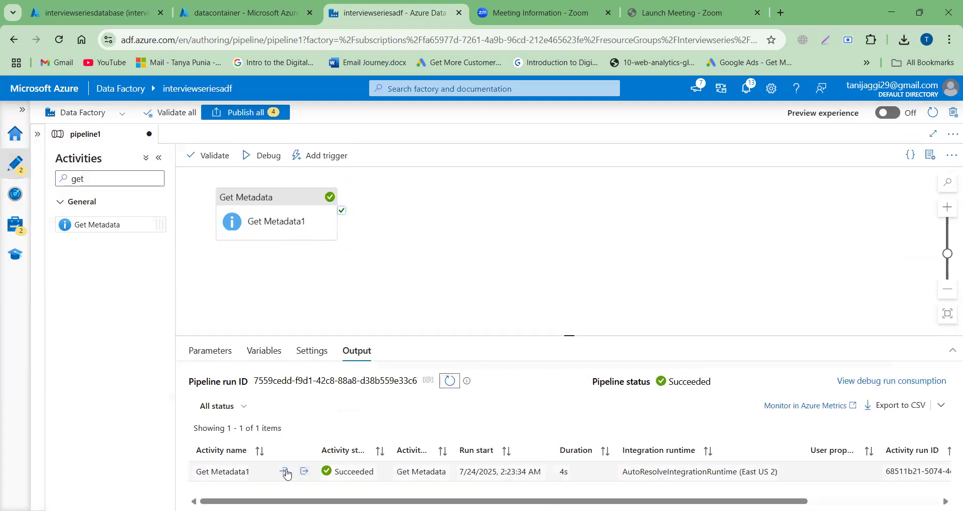
Step: Examine the childItems names in the Get Metadata activity's run output, then close the output
left_click(304, 471)
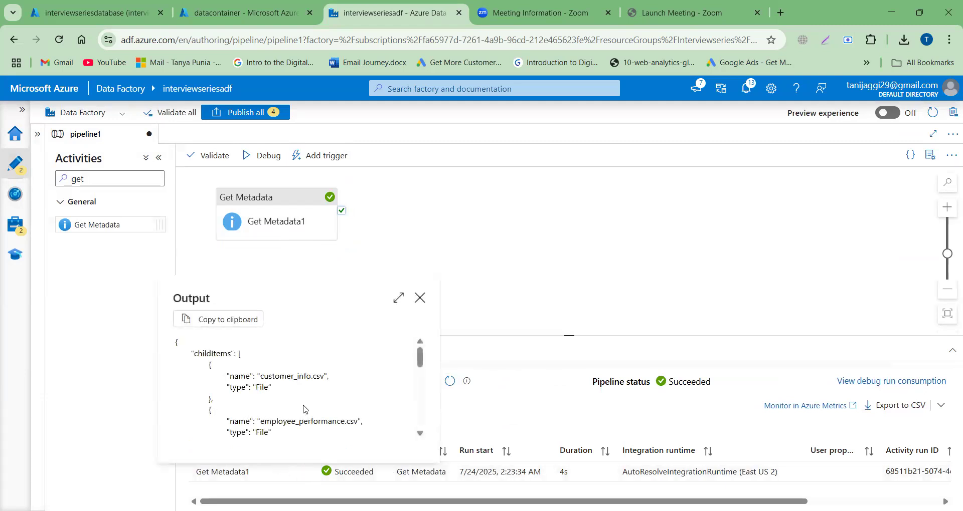
scroll(305, 408, "down", 8)
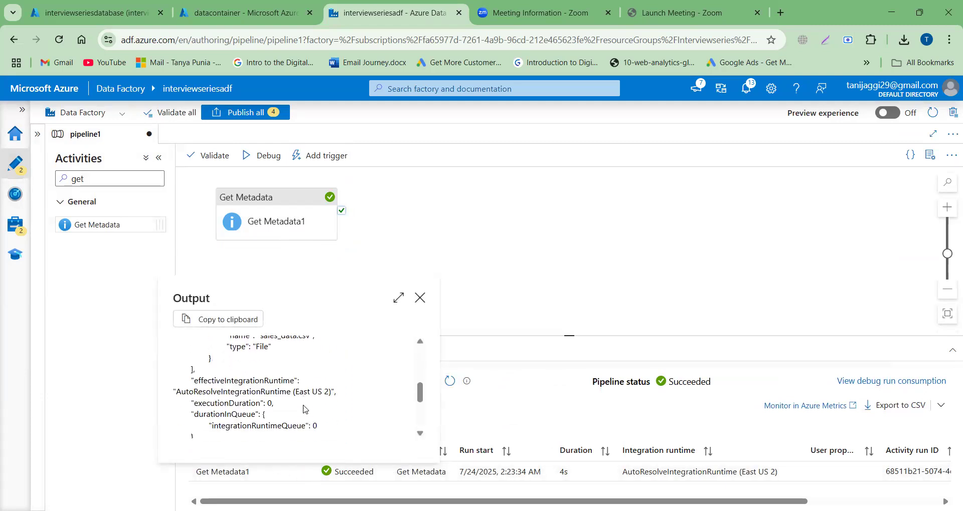
scroll(304, 408, "up", 8)
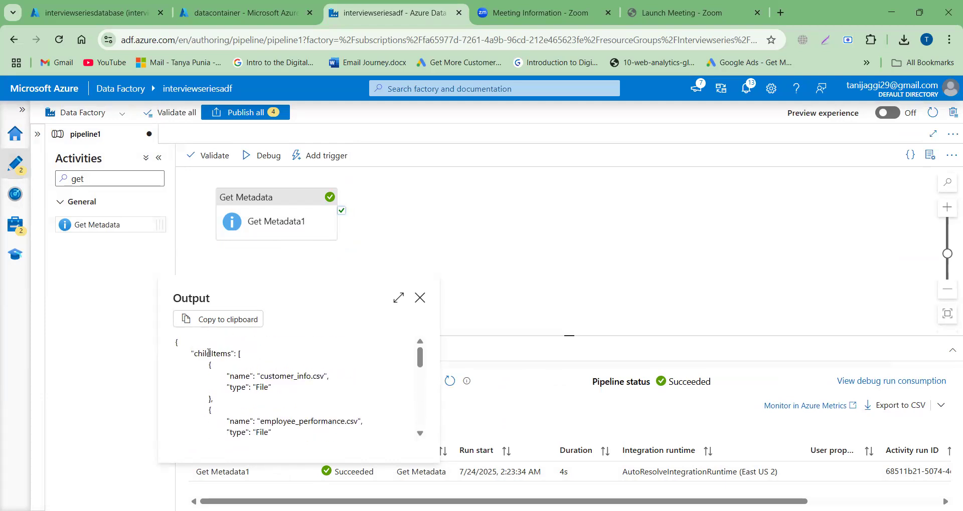
left_click_drag(196, 354, 325, 377)
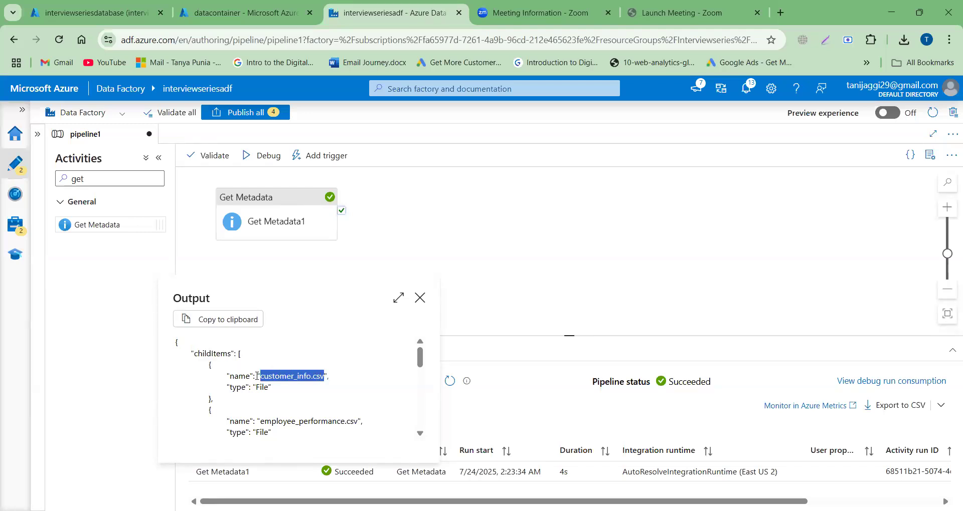
double_click(232, 376)
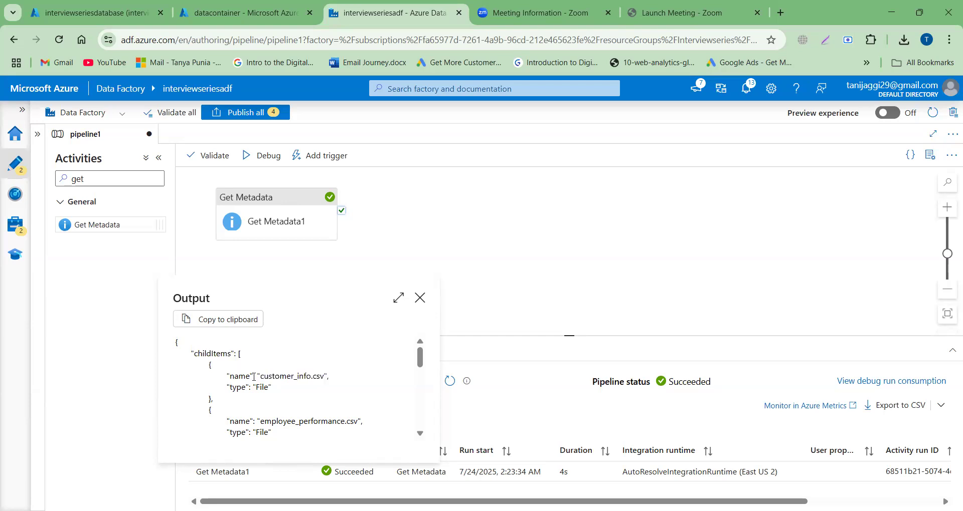
left_click(420, 298)
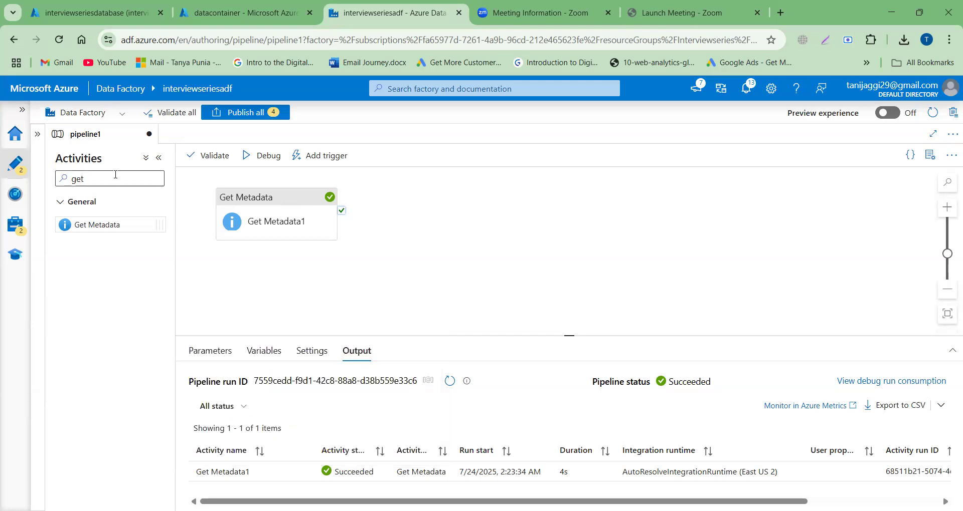
Step: Add a ForEach activity beside Get Metadata and link Get Metadata to it with an on-completion dependency
double_click(113, 176)
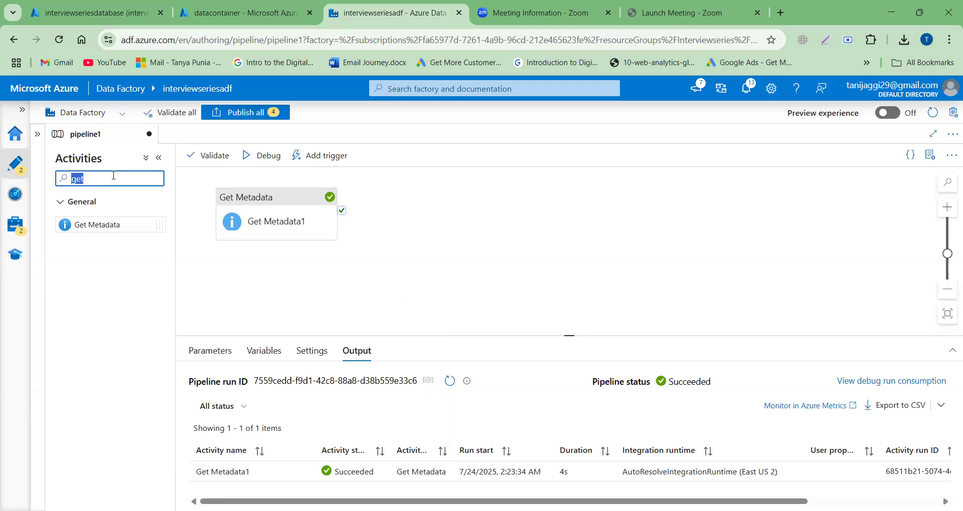
type("for")
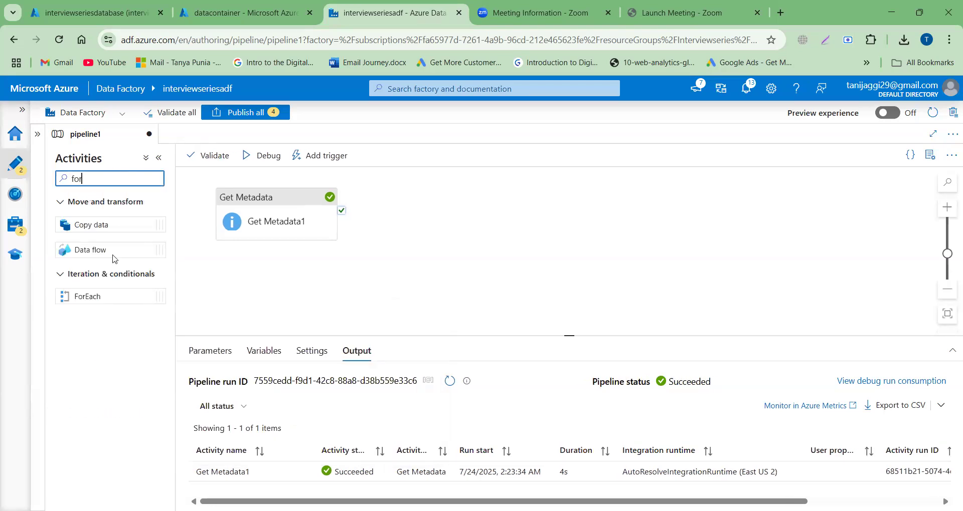
left_click_drag(132, 295, 441, 218)
left_click_drag(344, 234, 382, 244)
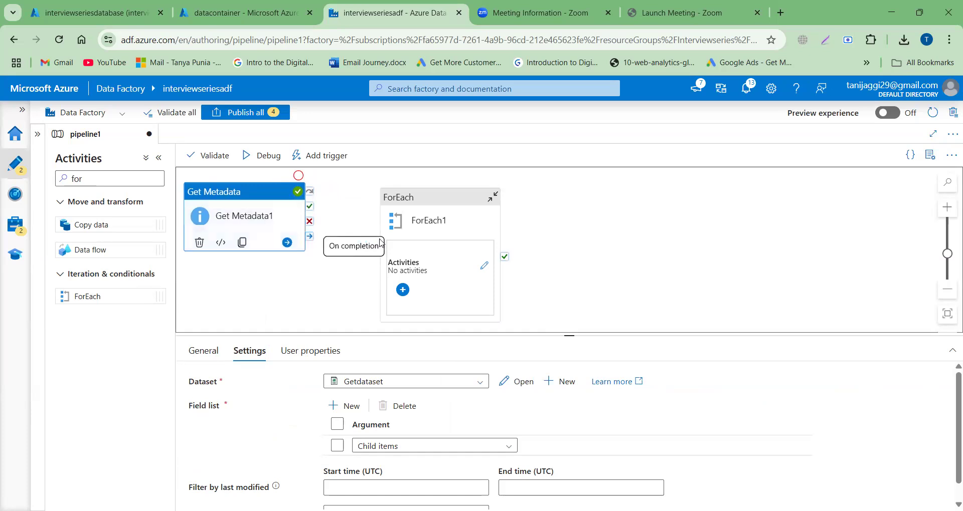
left_click_drag(311, 239, 420, 240)
left_click(428, 228)
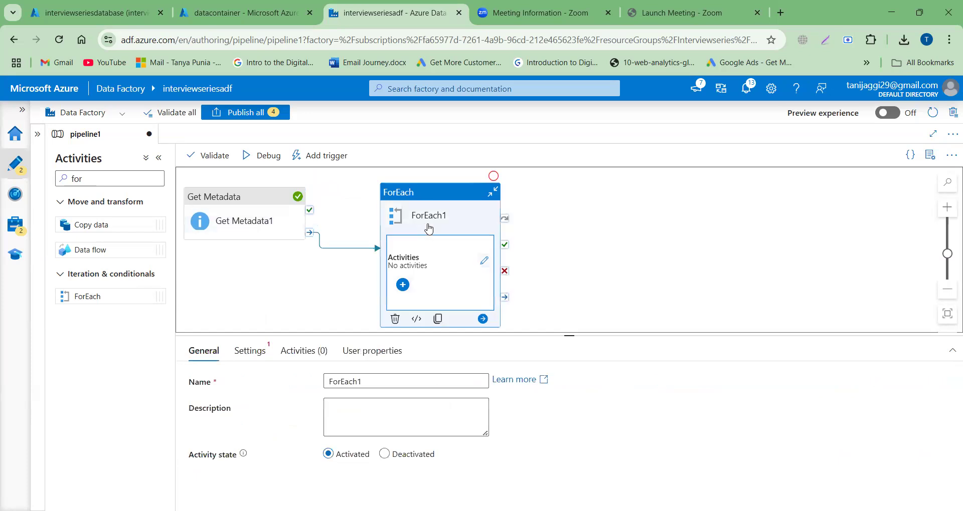
left_click(250, 351)
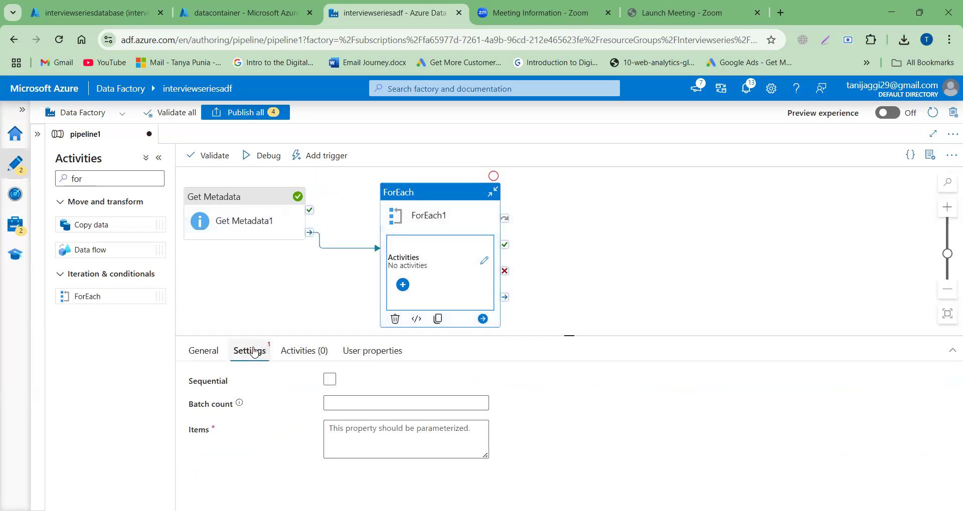
left_click(331, 382)
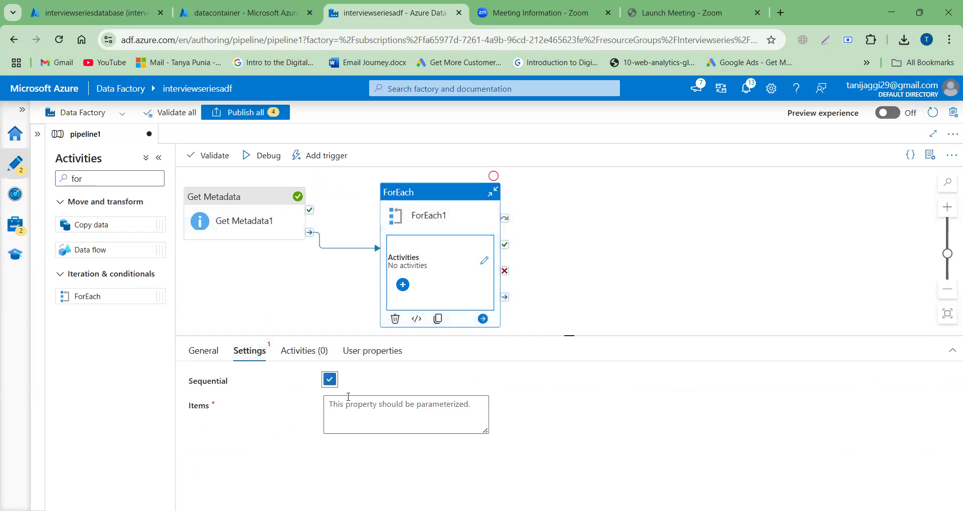
left_click(355, 407)
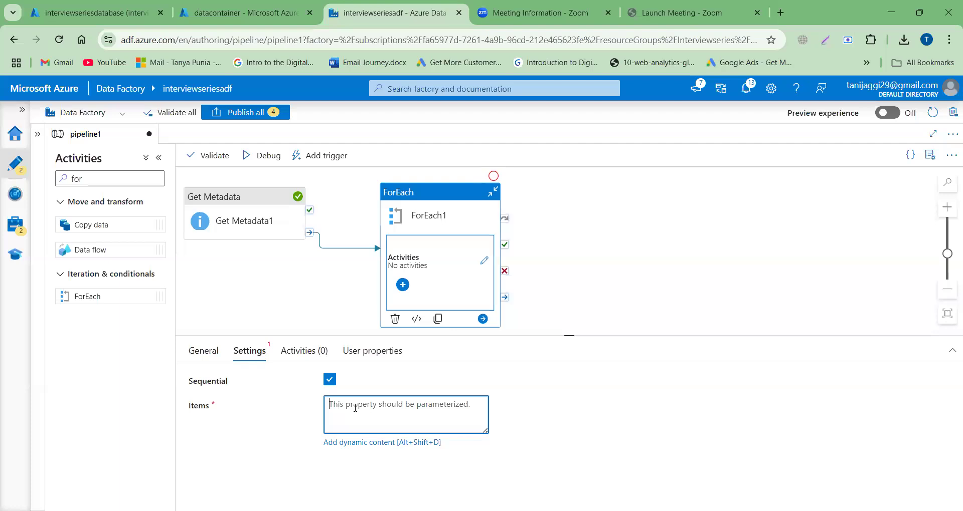
left_click(353, 443)
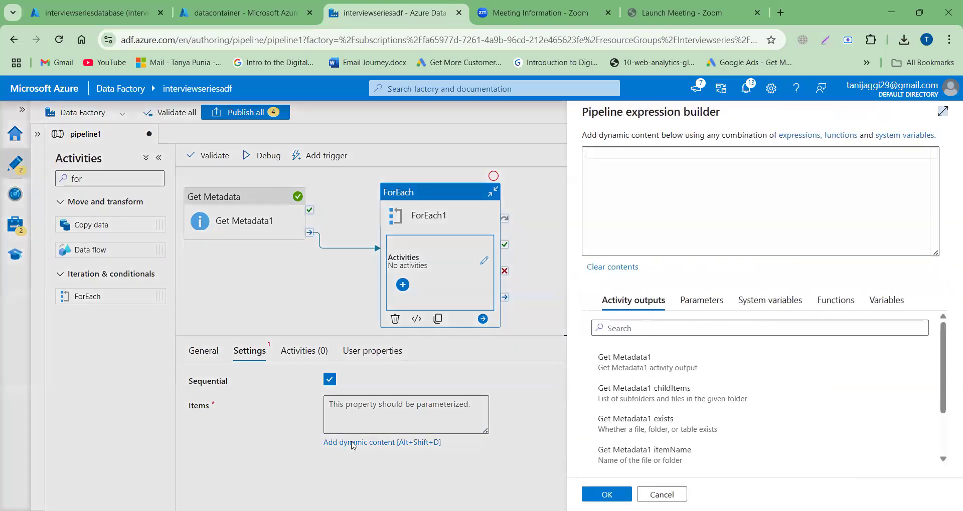
left_click(640, 393)
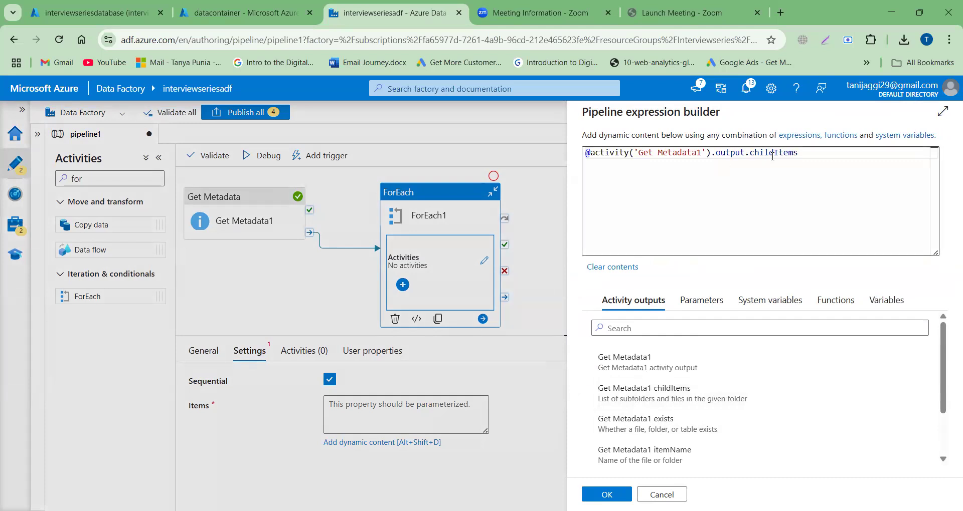
mouse_move(774, 156)
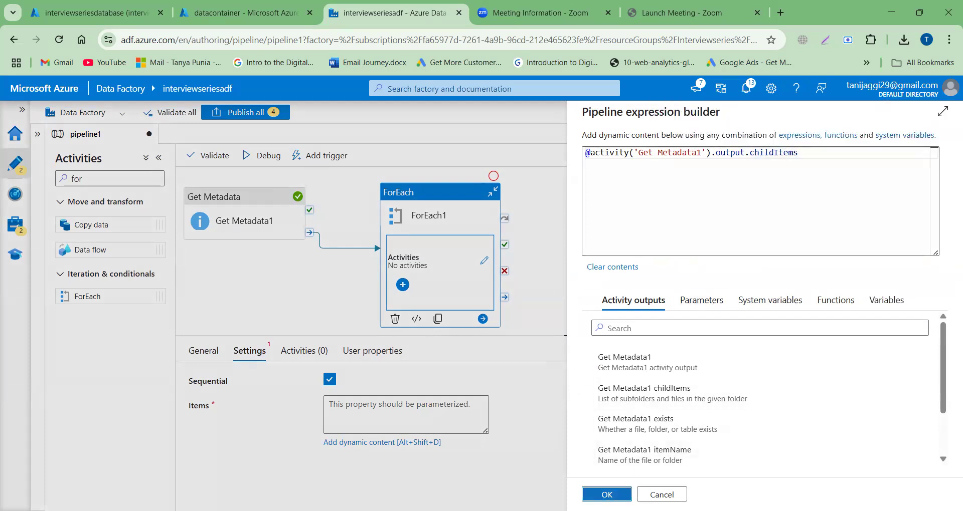
left_click(606, 495)
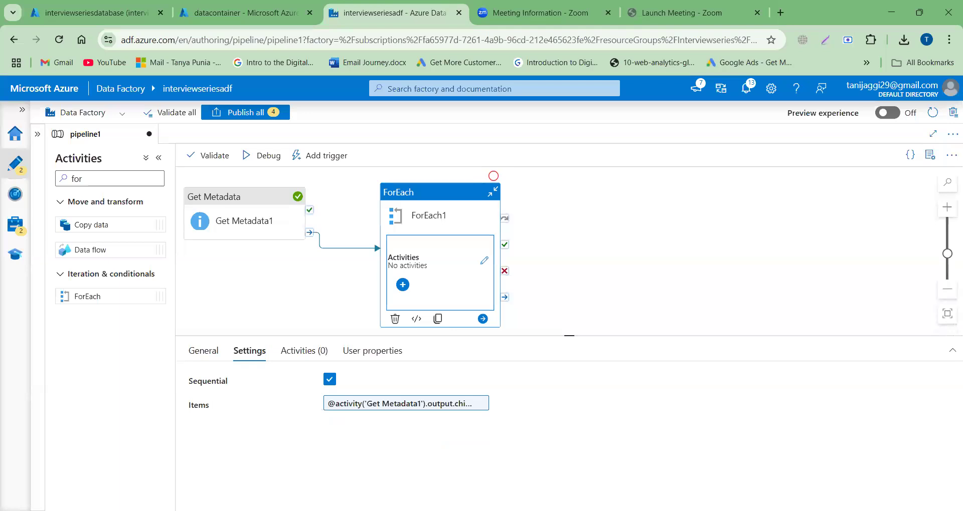
Step: Add a Copy data activity inside the ForEach activity and show its source settings
left_click(485, 262)
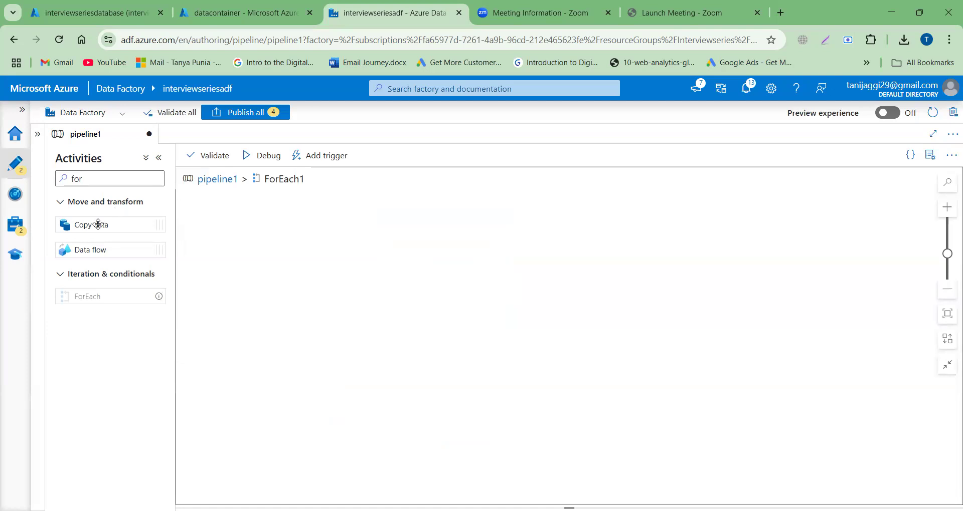
left_click_drag(99, 225, 353, 251)
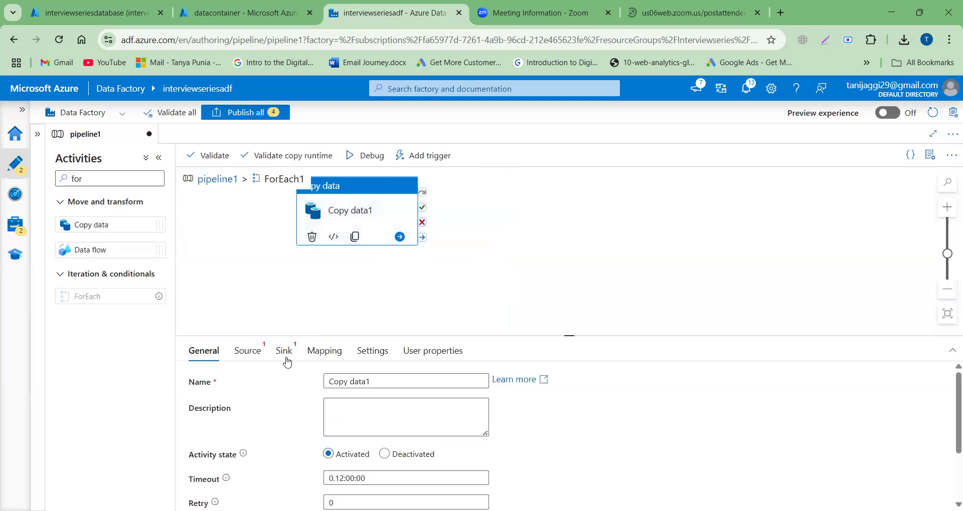
left_click(248, 352)
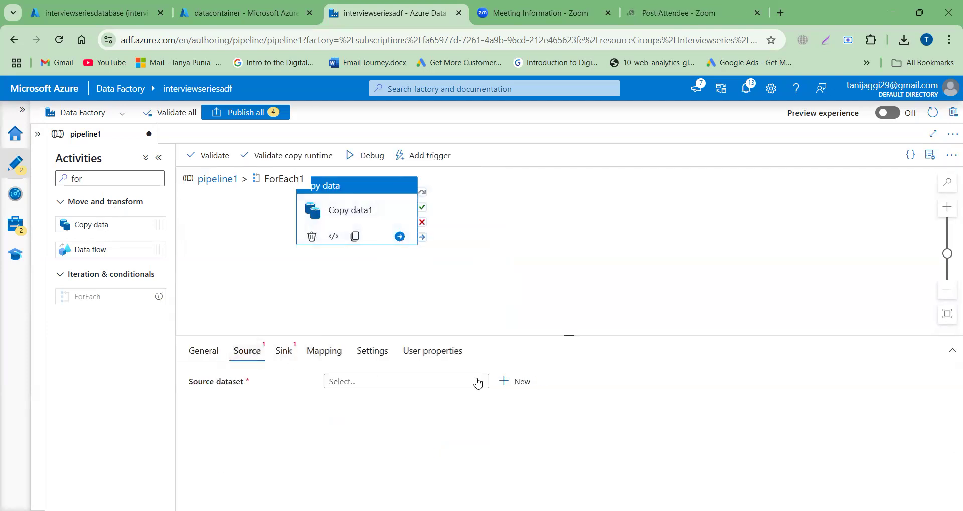
Step: Create a new source dataset using the Azure Data Lake Storage Gen2 data store and the DelimitedText format
left_click(510, 382)
left_click(631, 196)
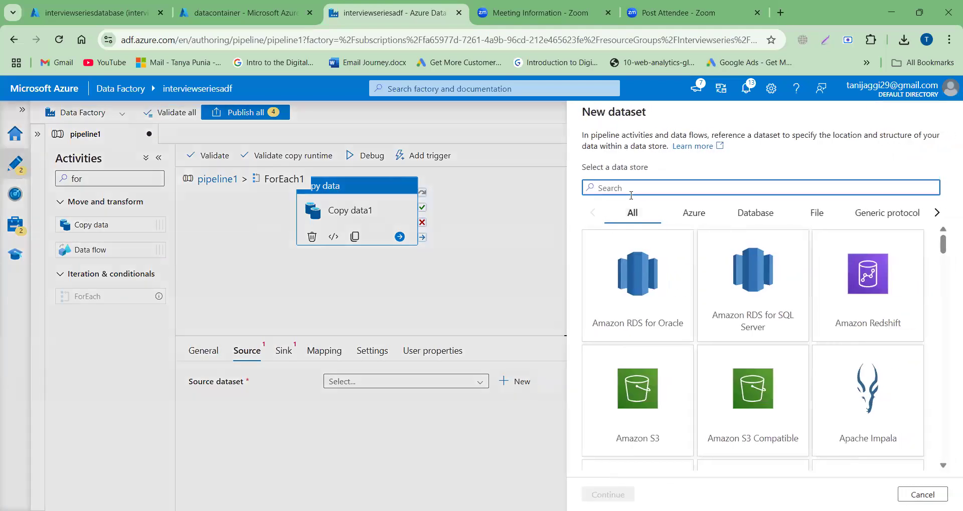
type("gen")
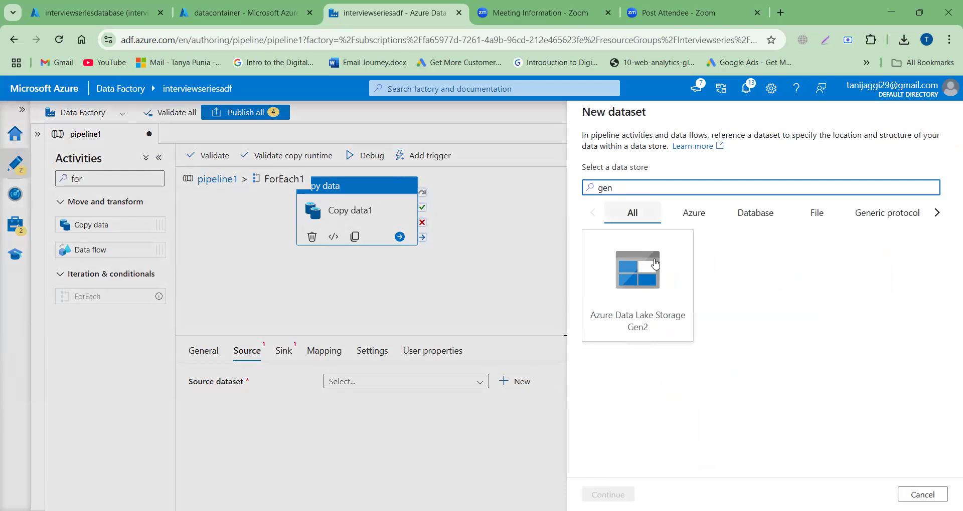
left_click(655, 264)
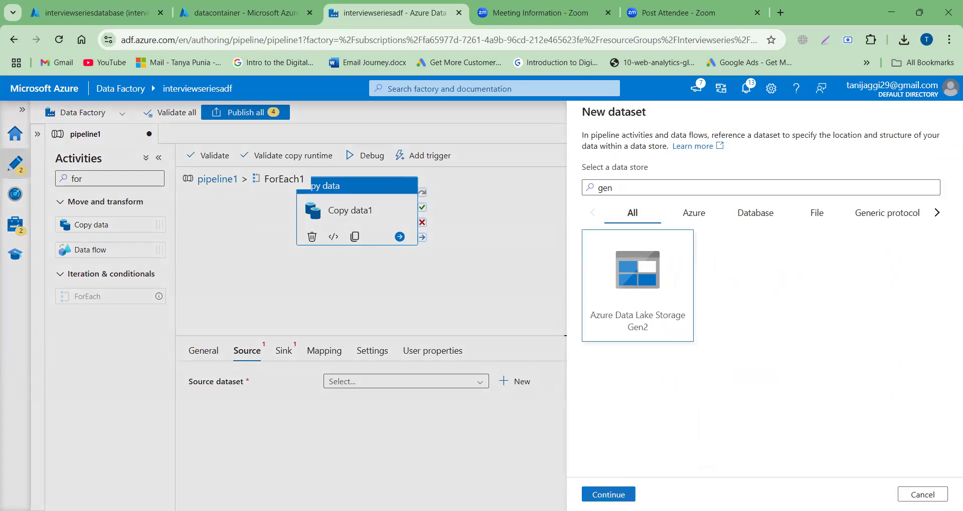
left_click(617, 495)
left_click(901, 222)
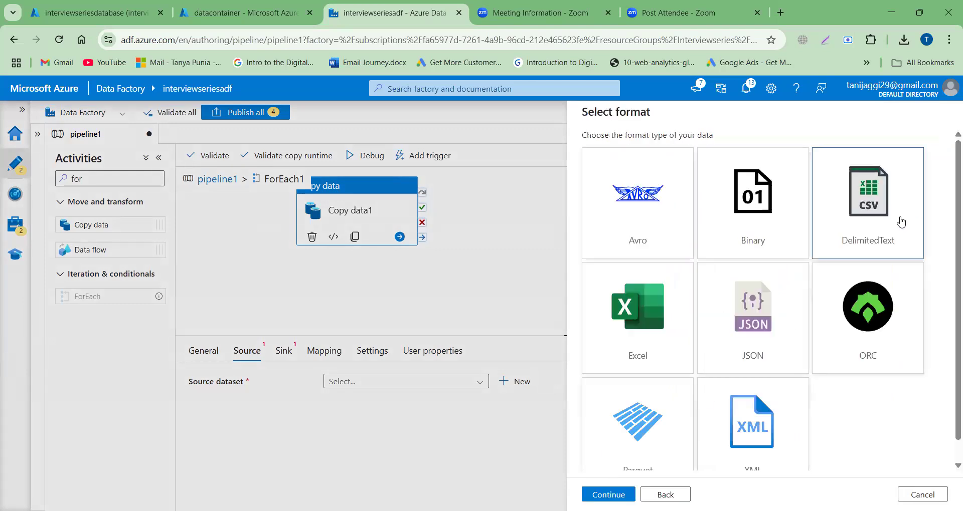
left_click(609, 494)
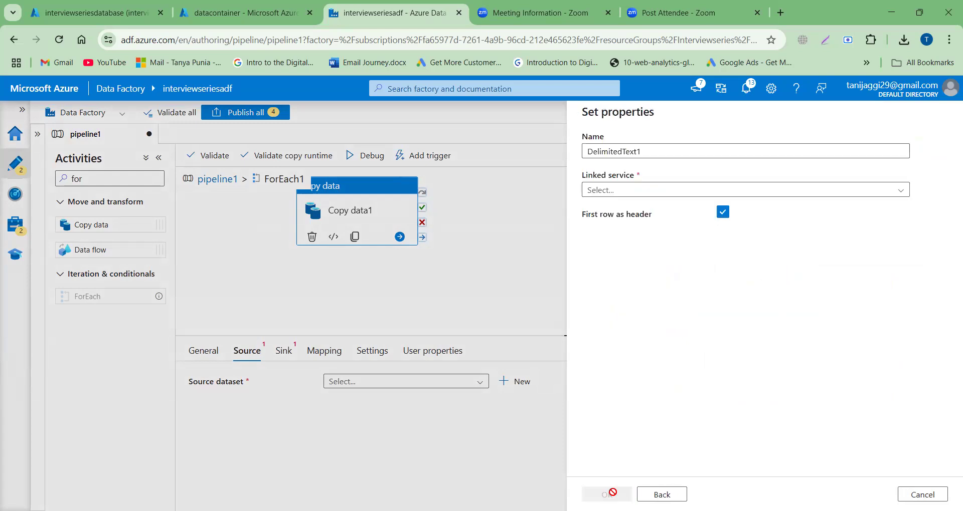
Step: Name the source dataset copydataset, use linked service LSforADLS, and set its path to datacontainer/inputdirectory
left_click(648, 152)
double_click(648, 153)
type("co")
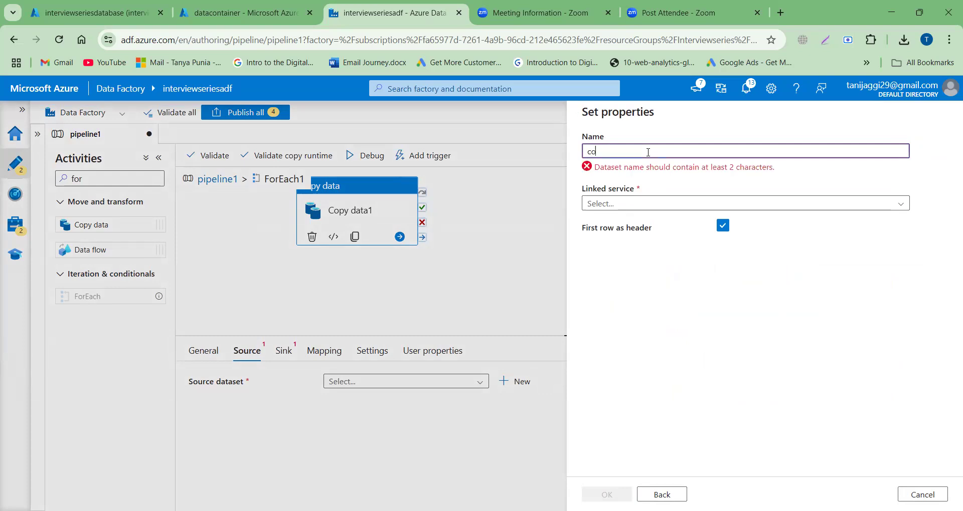
type("pydataset")
left_click(634, 193)
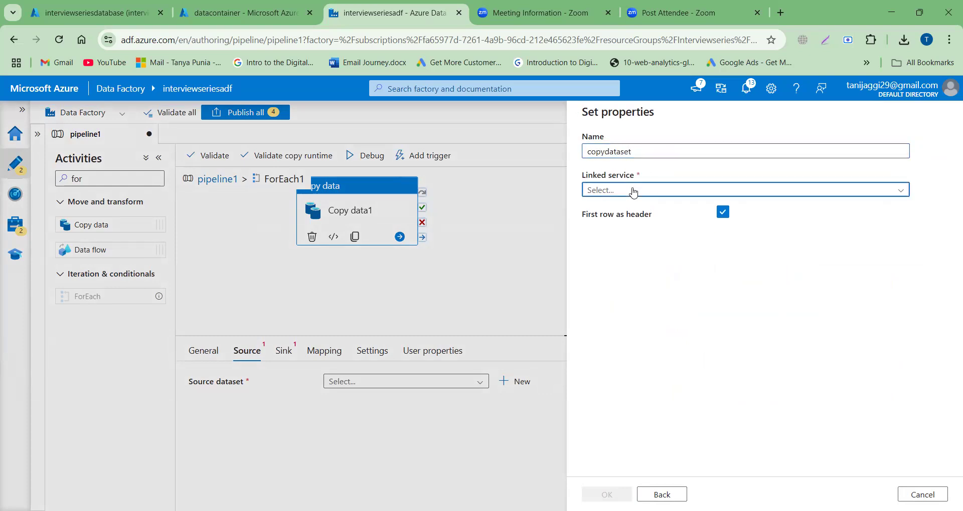
left_click(601, 250)
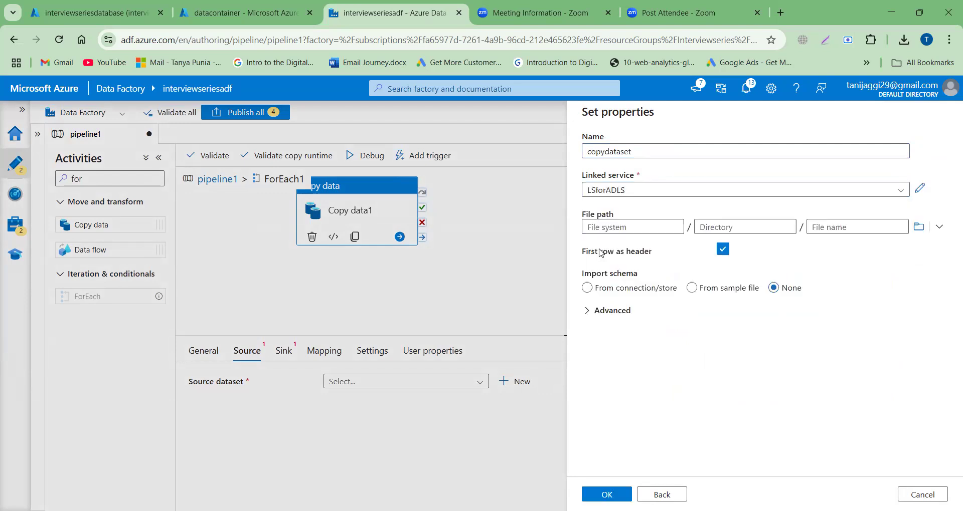
left_click(924, 230)
left_click(615, 182)
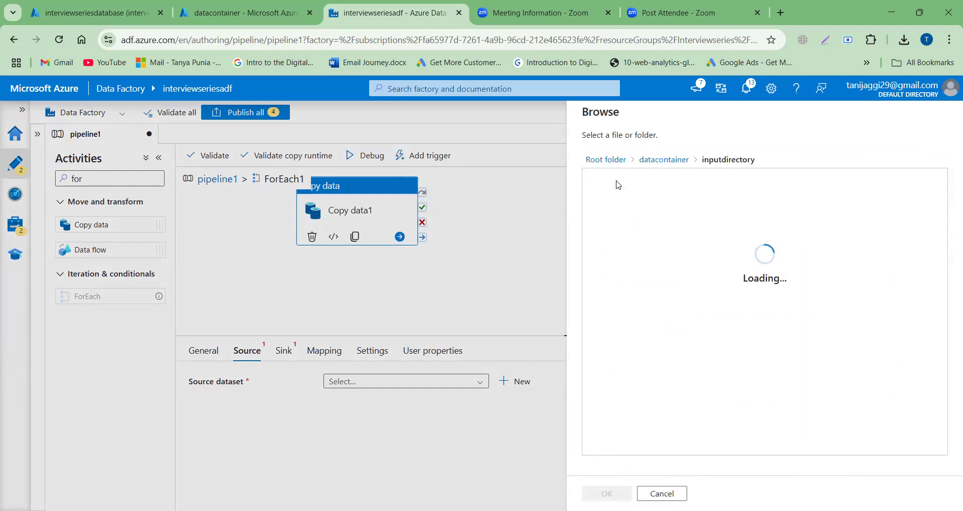
left_click(619, 489)
left_click(611, 494)
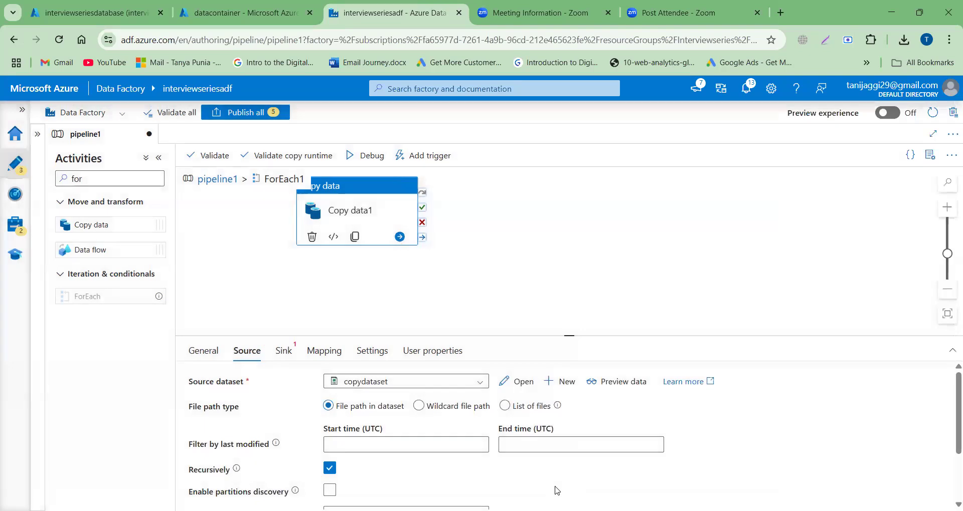
Step: Open the copydataset dataset and add a String parameter named Filename
left_click(521, 383)
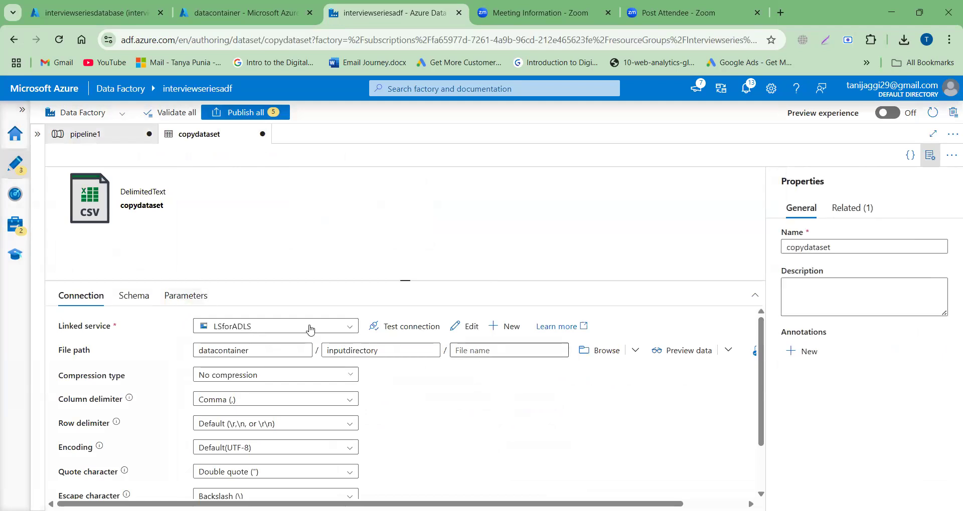
left_click(189, 298)
left_click(82, 332)
left_click(120, 375)
type("F")
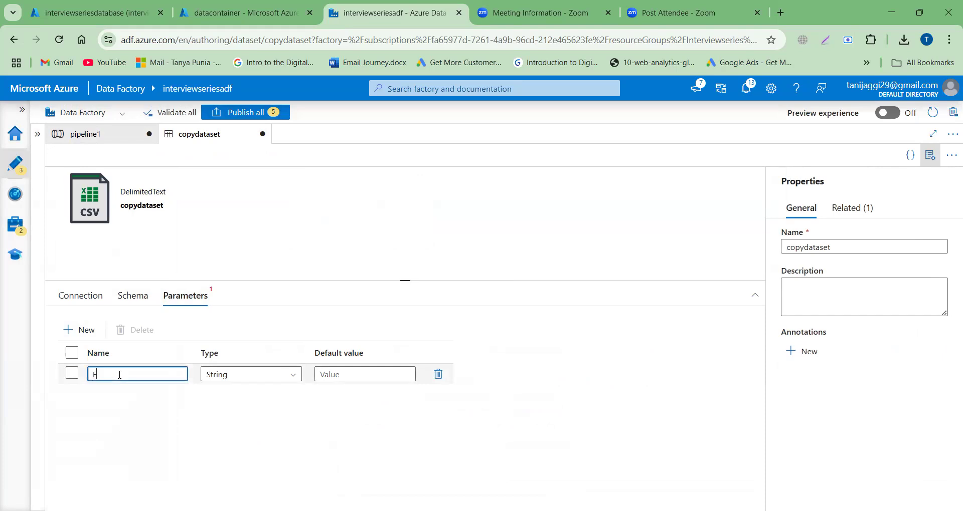
type("ilename")
left_click(82, 296)
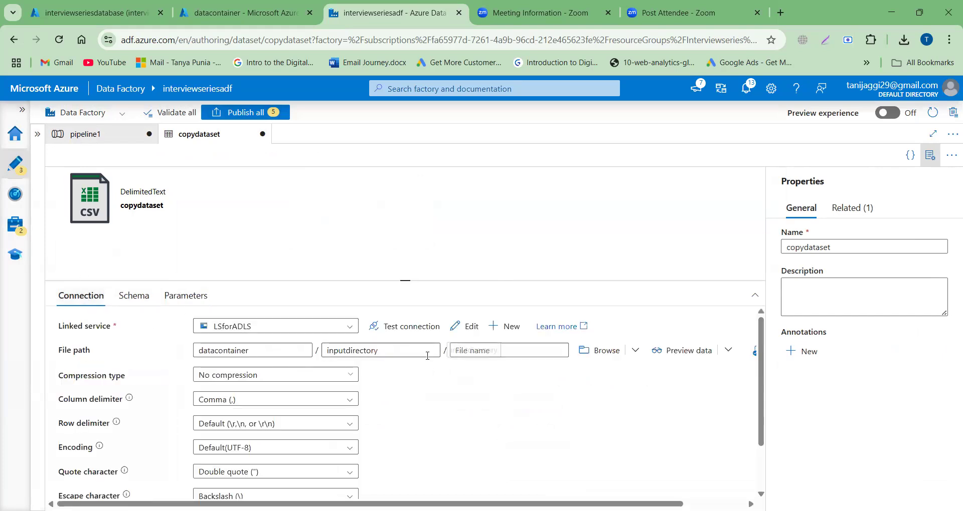
left_click(517, 351)
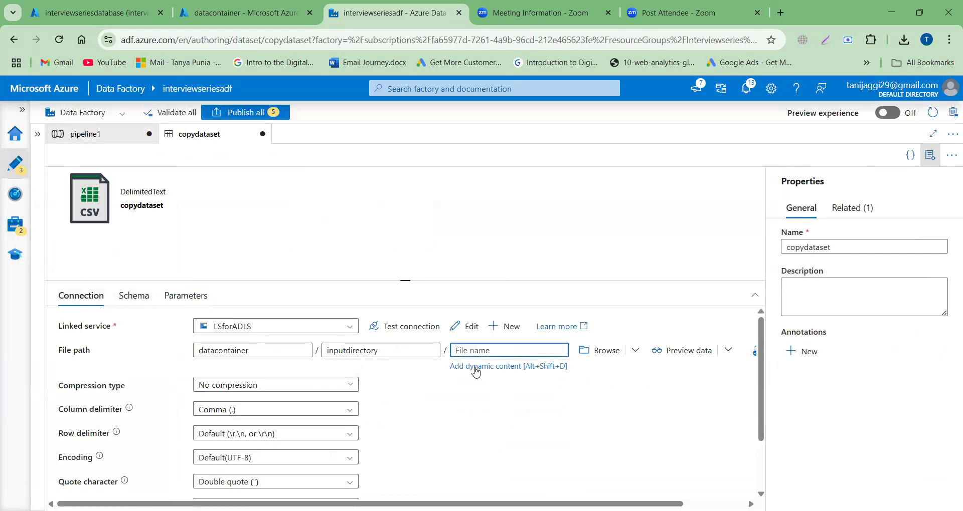
left_click(476, 368)
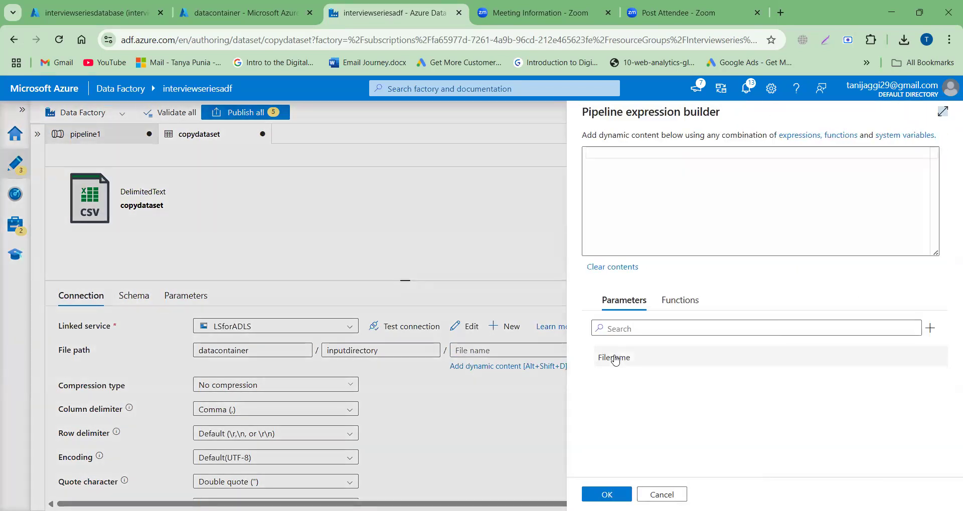
left_click(609, 358)
left_click(607, 495)
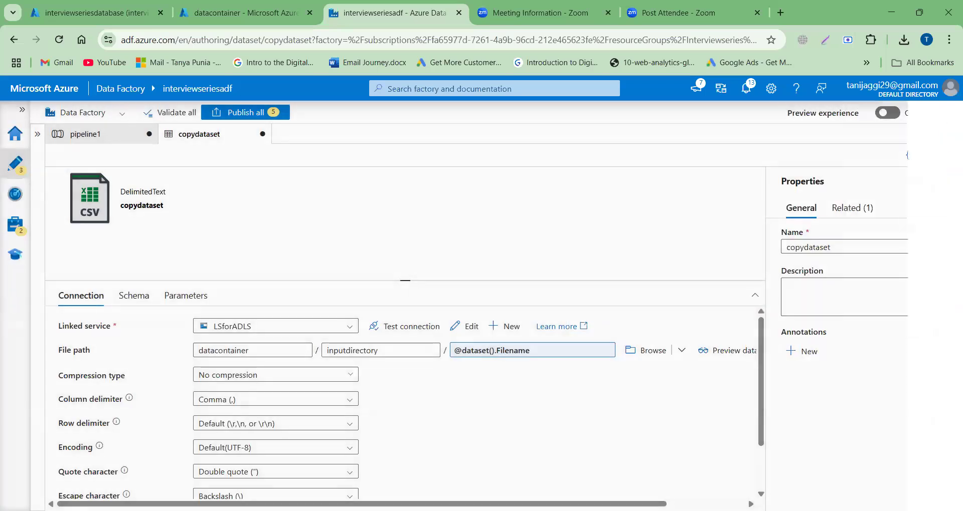
left_click(117, 141)
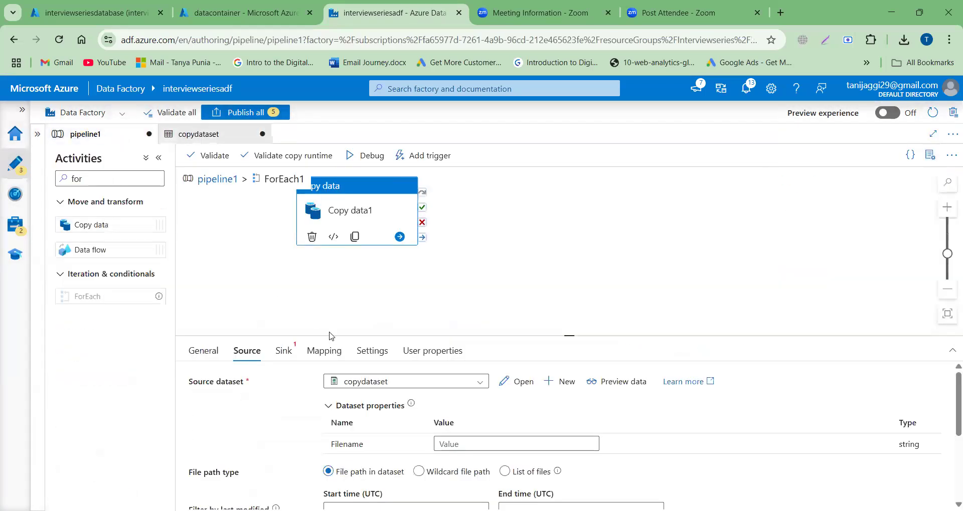
scroll(491, 420, "down", 1)
left_click(481, 418)
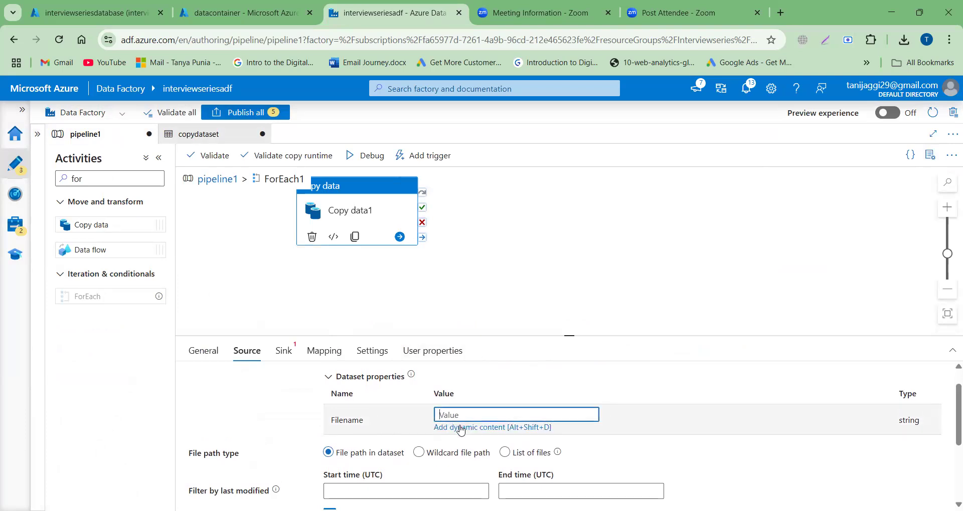
left_click(460, 429)
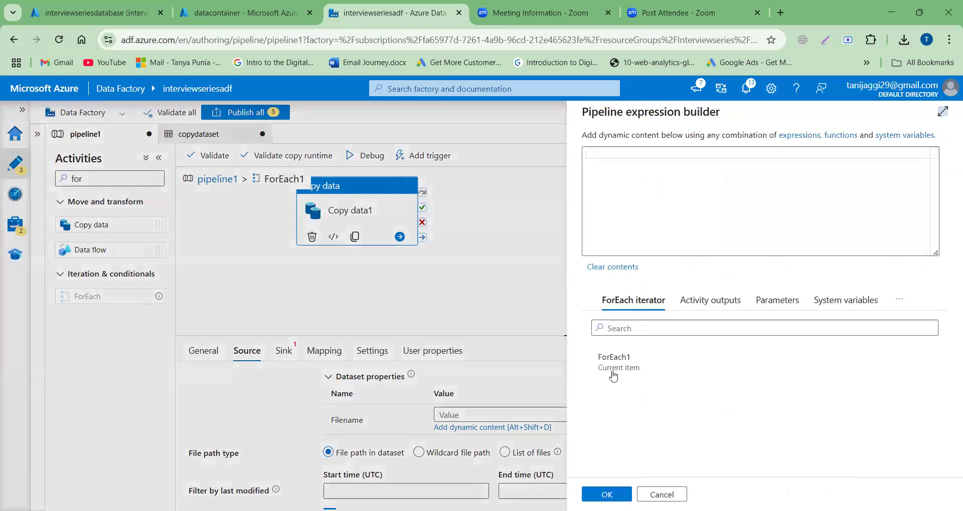
left_click(626, 373)
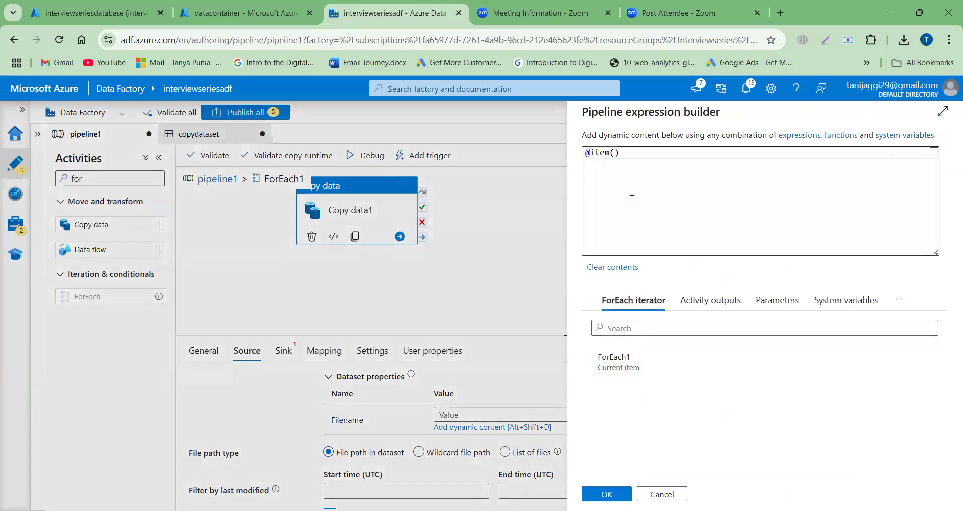
left_click(626, 154)
type(".name")
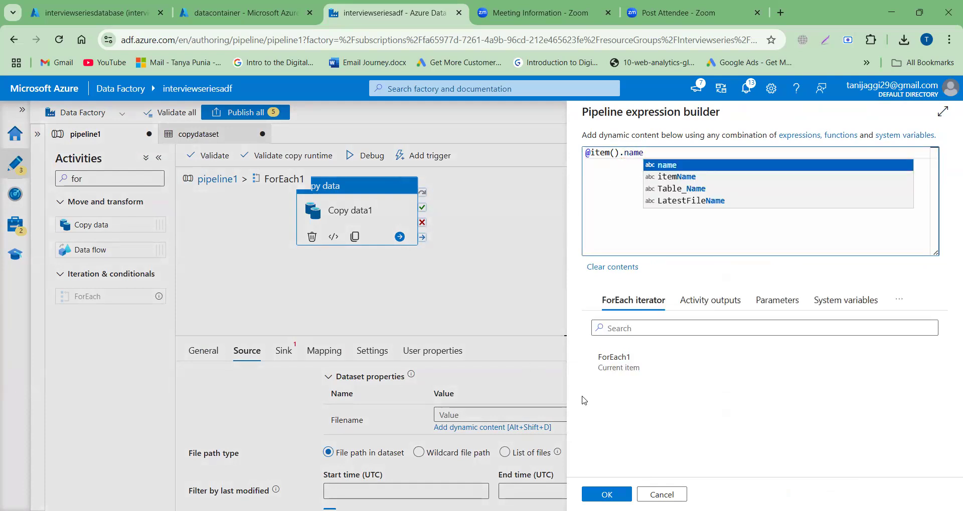
left_click(606, 495)
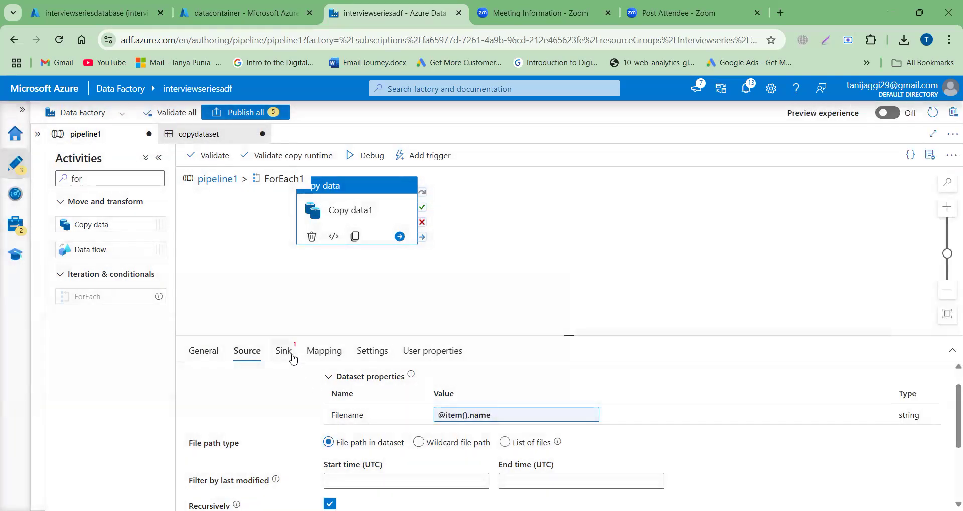
Step: Start a new sink dataset for the Copy data activity, using Azure SQL Database as its data store
left_click(284, 351)
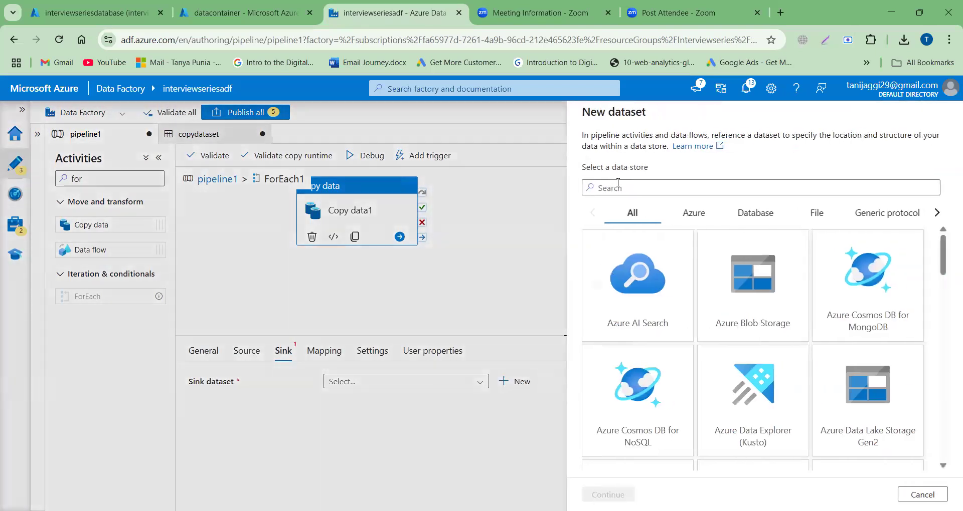
left_click(618, 184)
type("sq")
type("l")
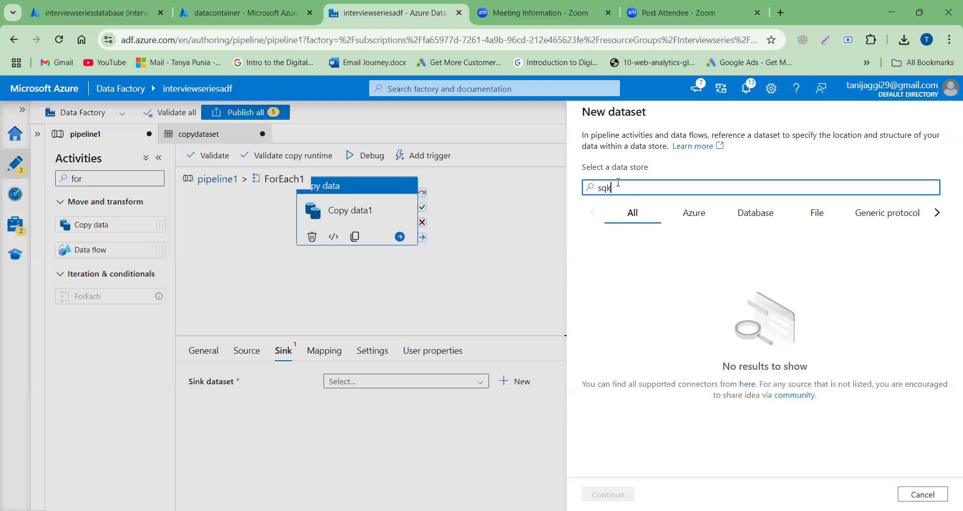
left_click(610, 402)
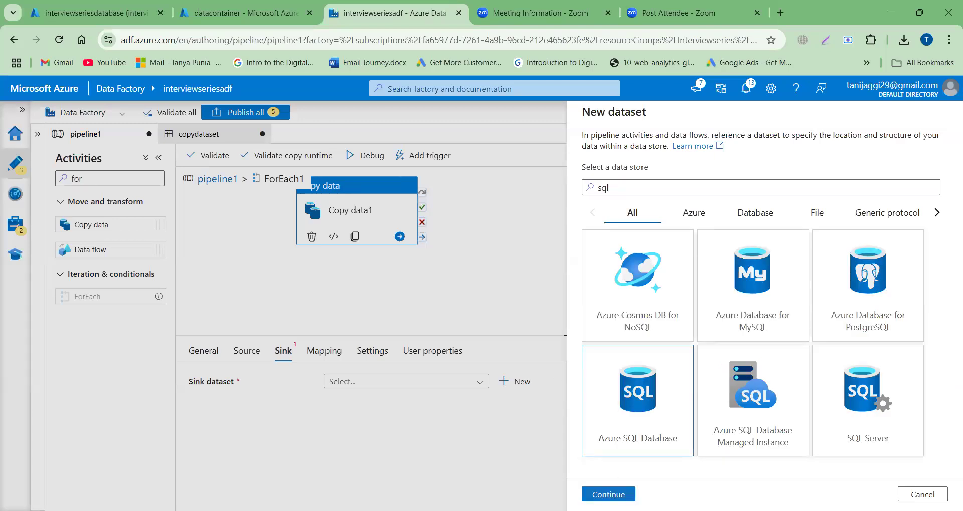
left_click(608, 495)
Step: Name the sink dataset sqldataset, use linked service LSforSQL, and create it without choosing an existing table
left_click(664, 146)
key("ctrl+a")
type("sql")
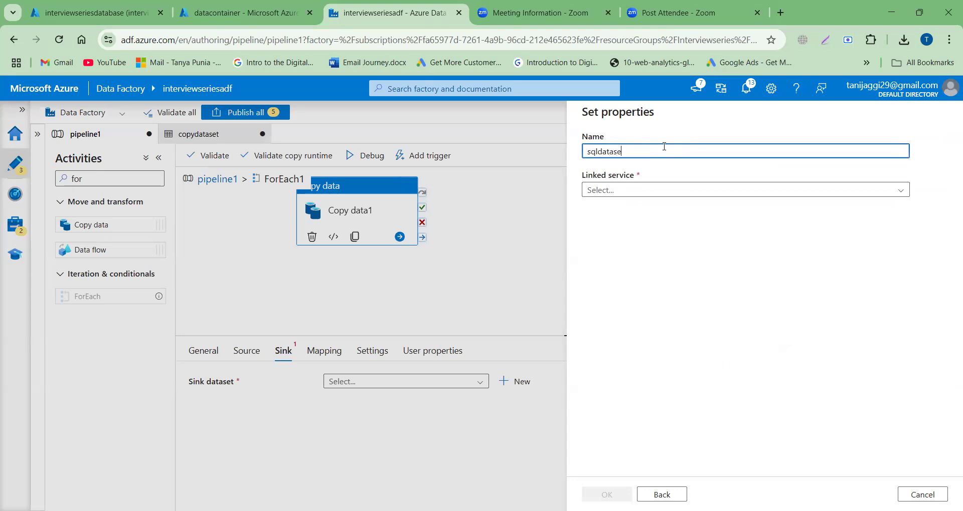
left_click(642, 191)
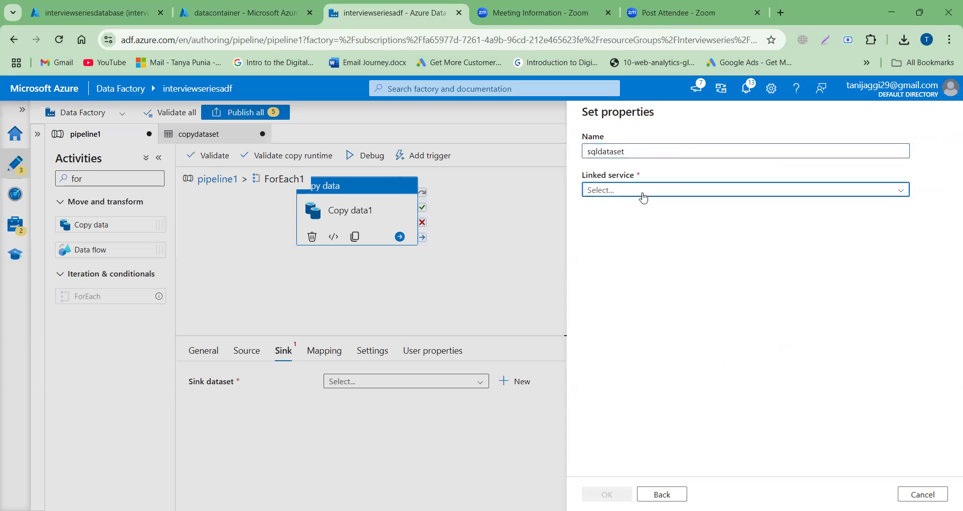
left_click(611, 250)
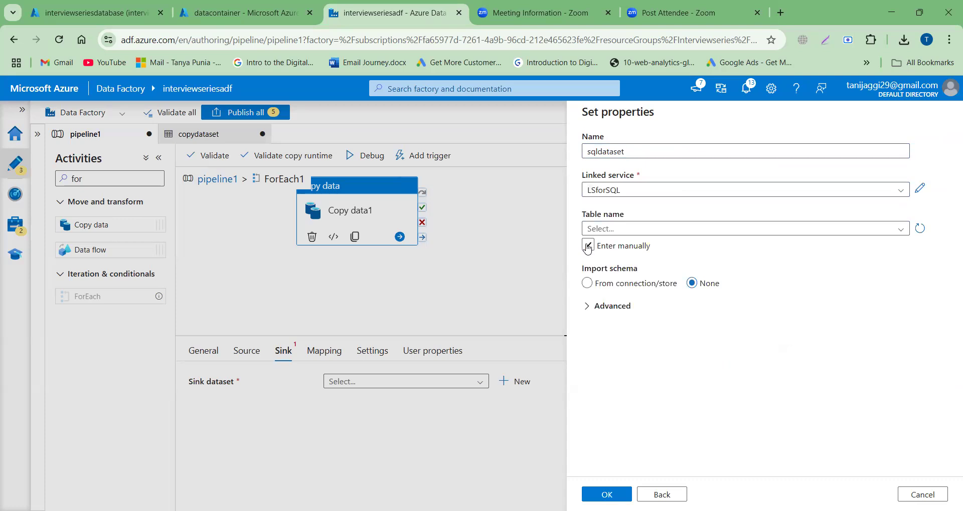
left_click(589, 246)
left_click(607, 495)
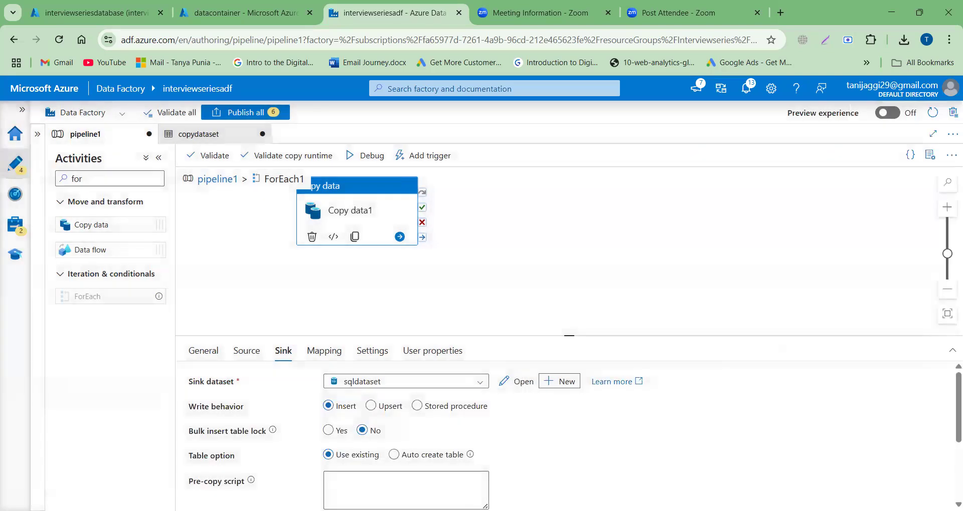
Step: Open sqldataset, enable manual table entry, and set the schema name to abc
left_click(519, 383)
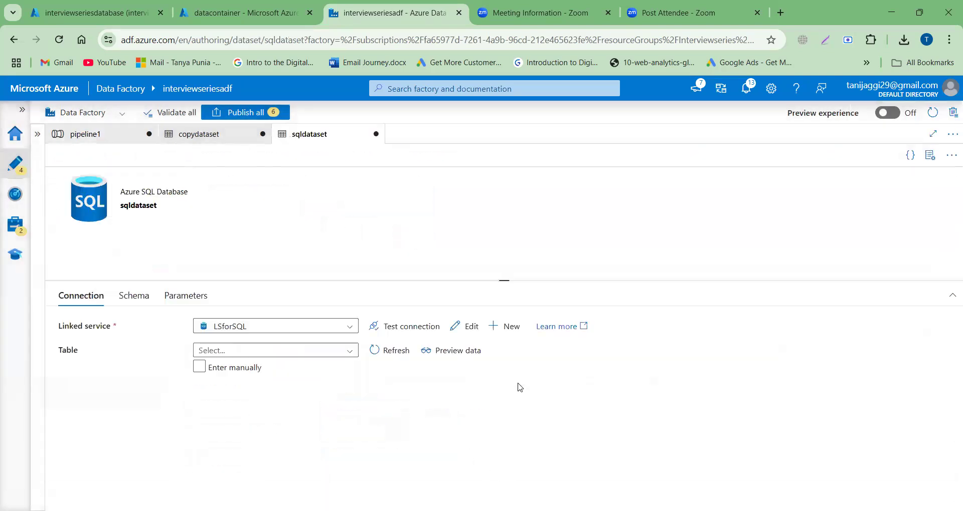
left_click(200, 367)
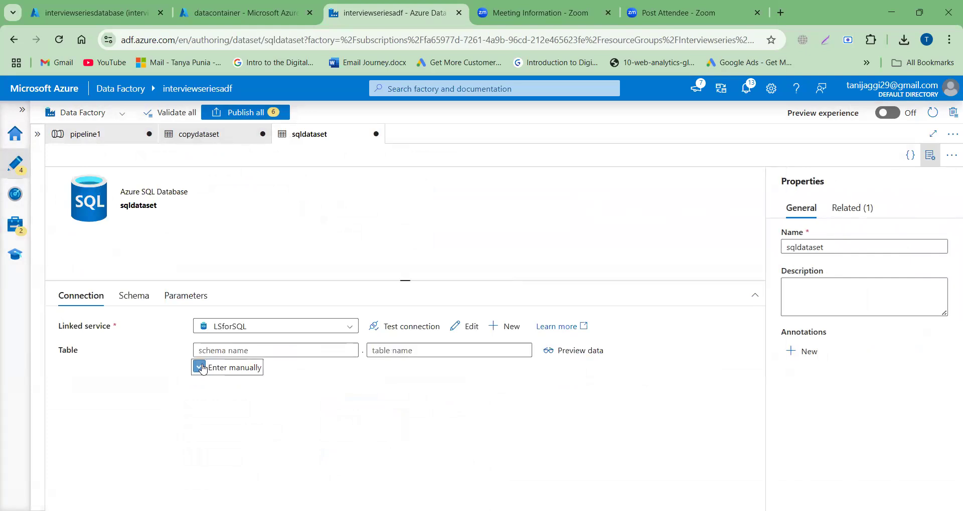
left_click(224, 351)
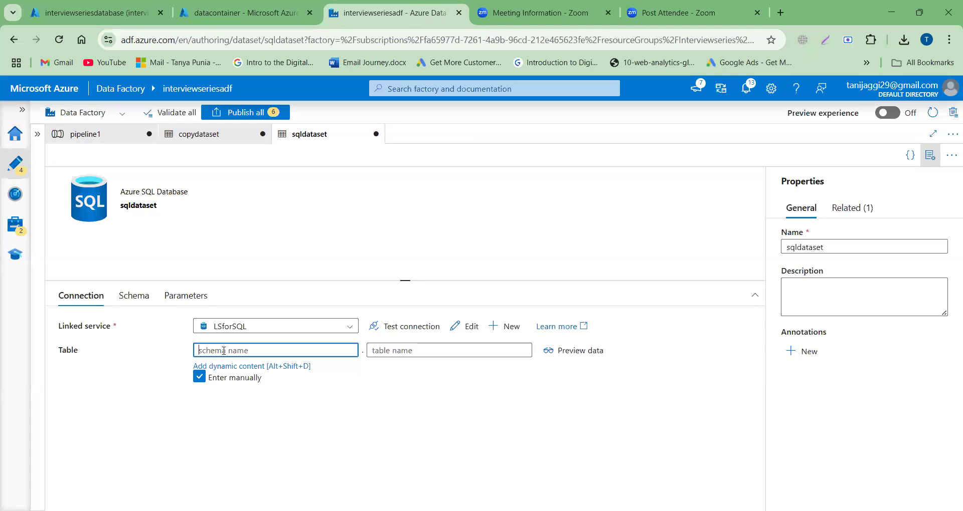
type("abc")
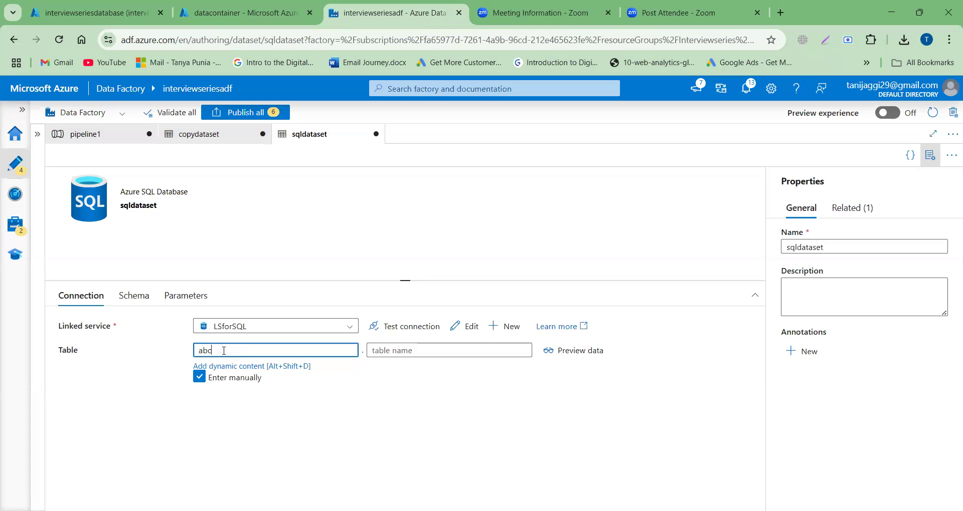
Step: Add a String parameter named table to sqldataset
left_click(187, 302)
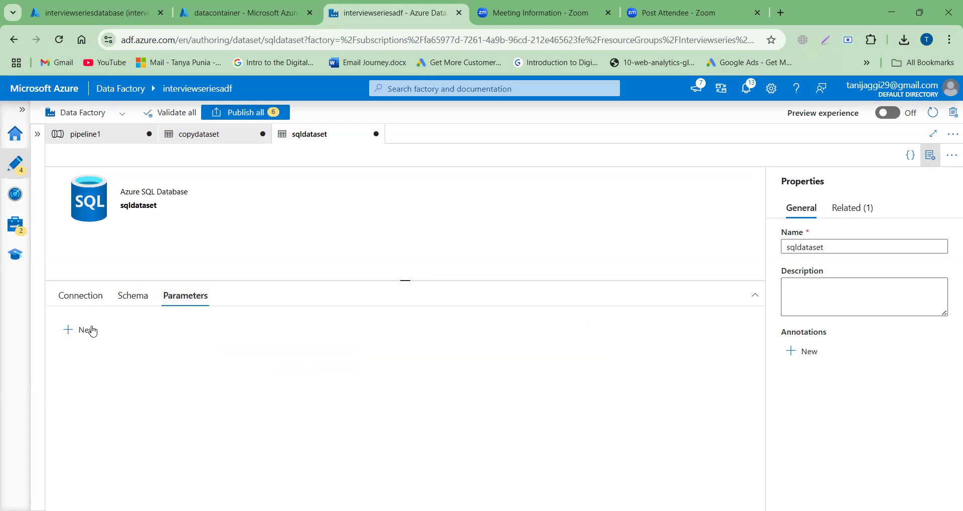
left_click(92, 330)
left_click(120, 372)
type("table")
left_click(80, 296)
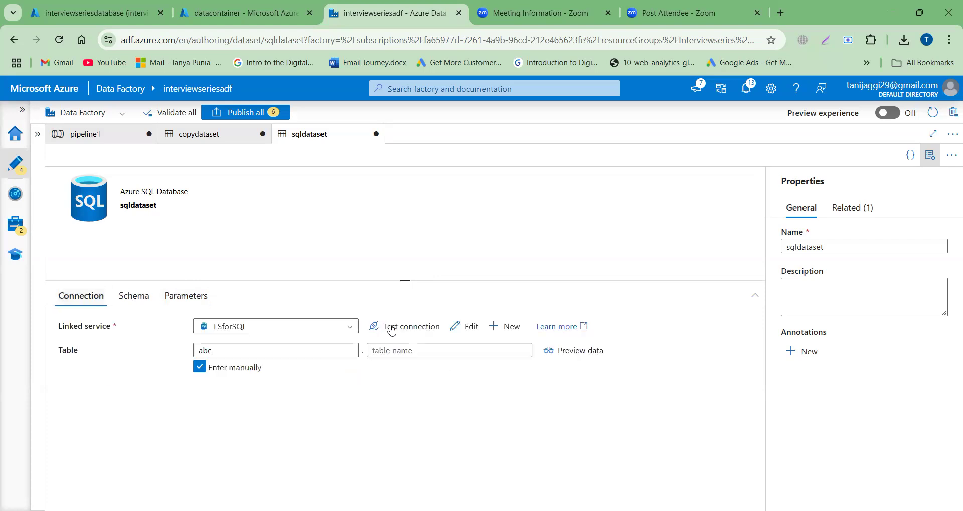
left_click(392, 350)
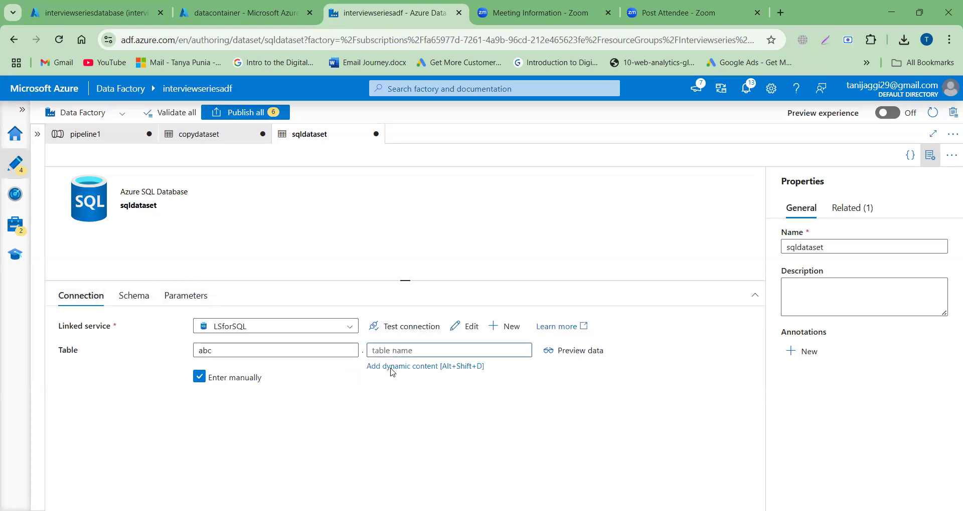
left_click(392, 367)
left_click(604, 358)
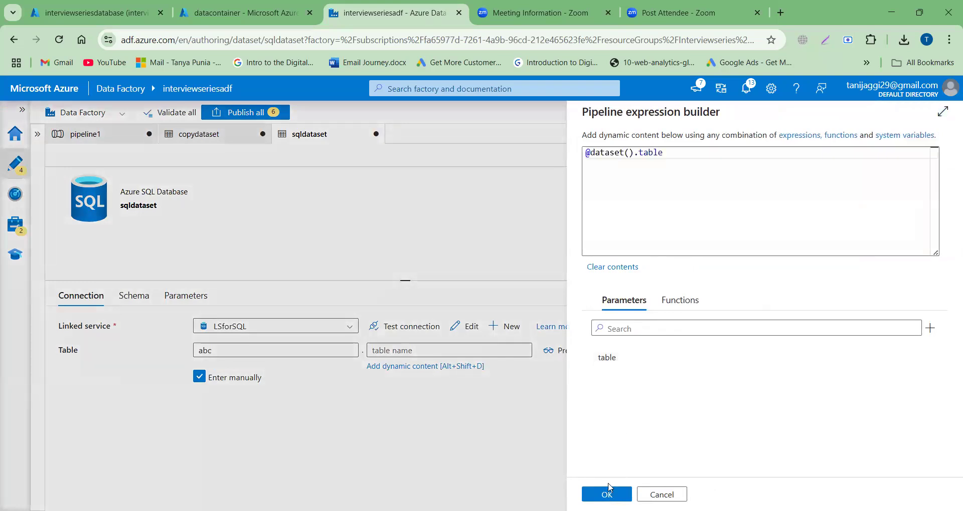
left_click(607, 494)
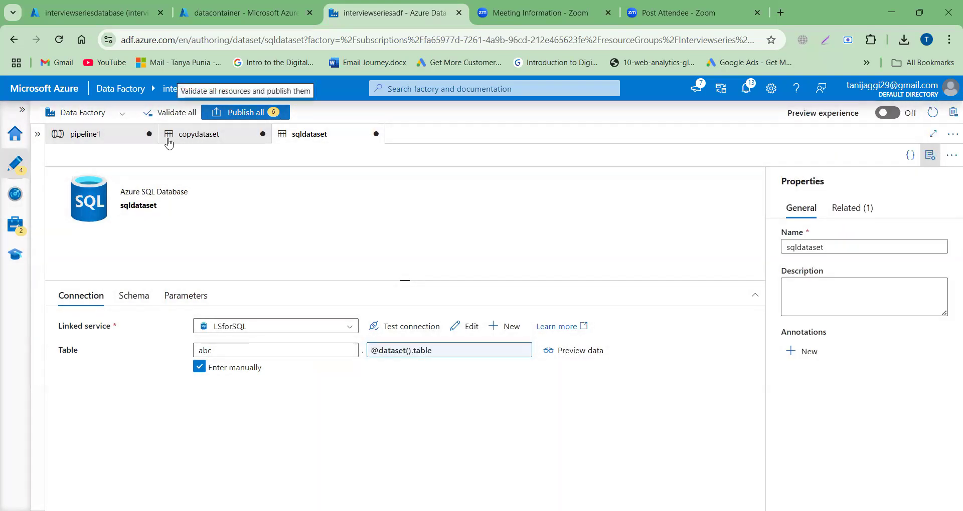
Step: Return to pipeline1 and set the Copy data sink's table option to Auto create table
left_click(109, 139)
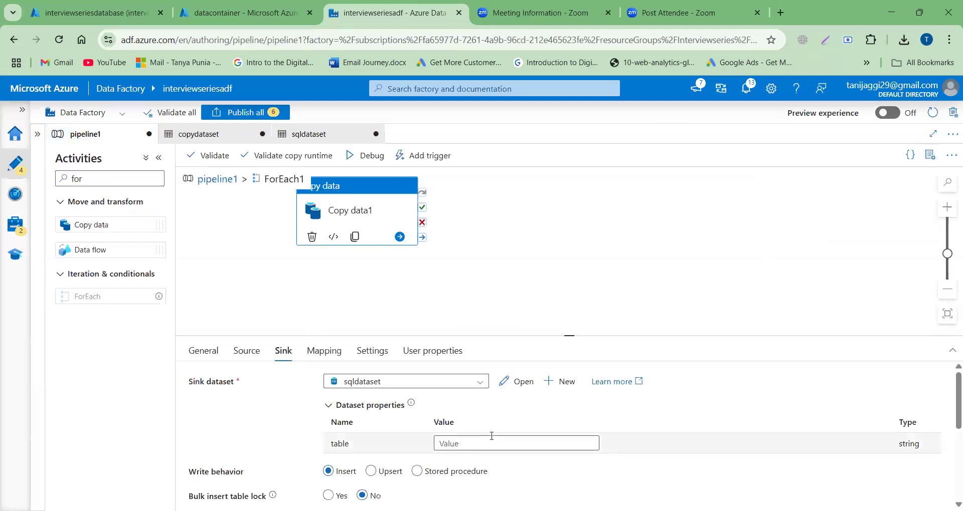
scroll(491, 437, "down", 2)
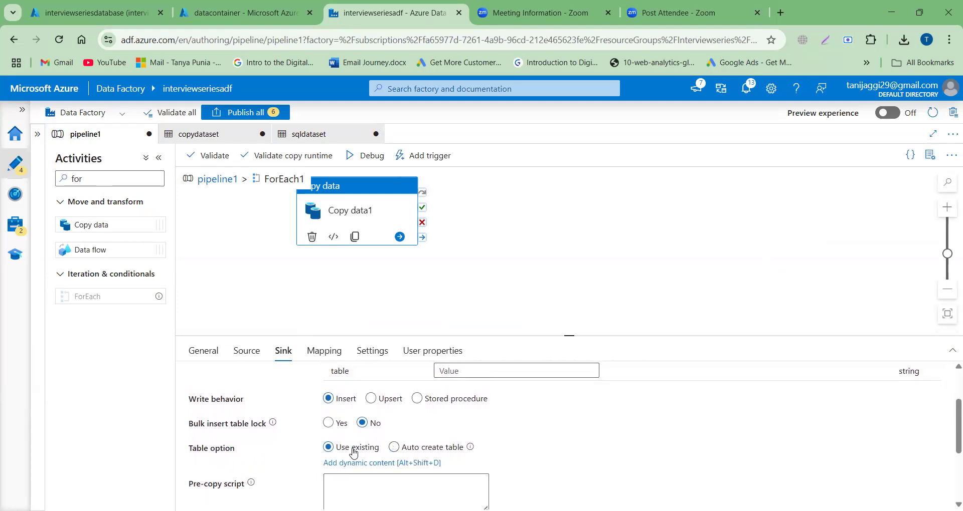
left_click(395, 448)
scroll(578, 459, "down", 3)
scroll(578, 458, "up", 1)
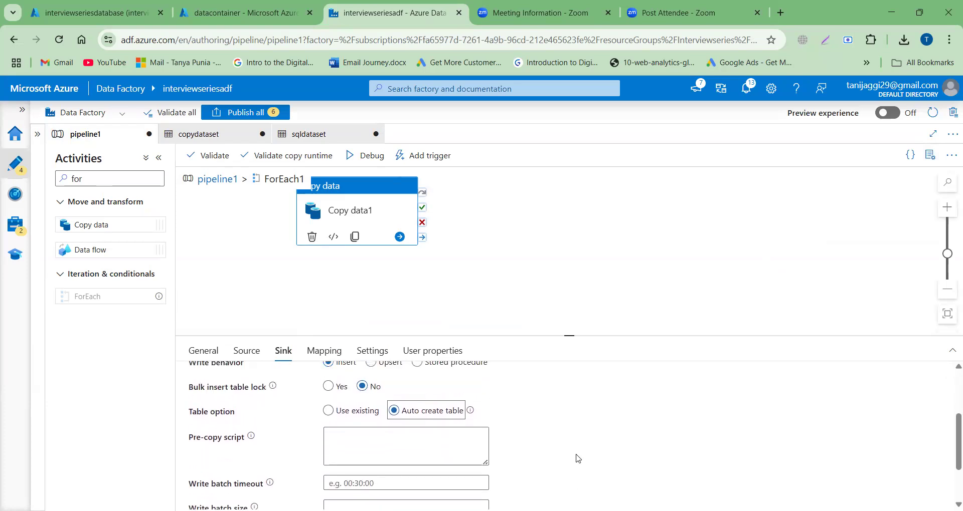
scroll(577, 459, "up", 3)
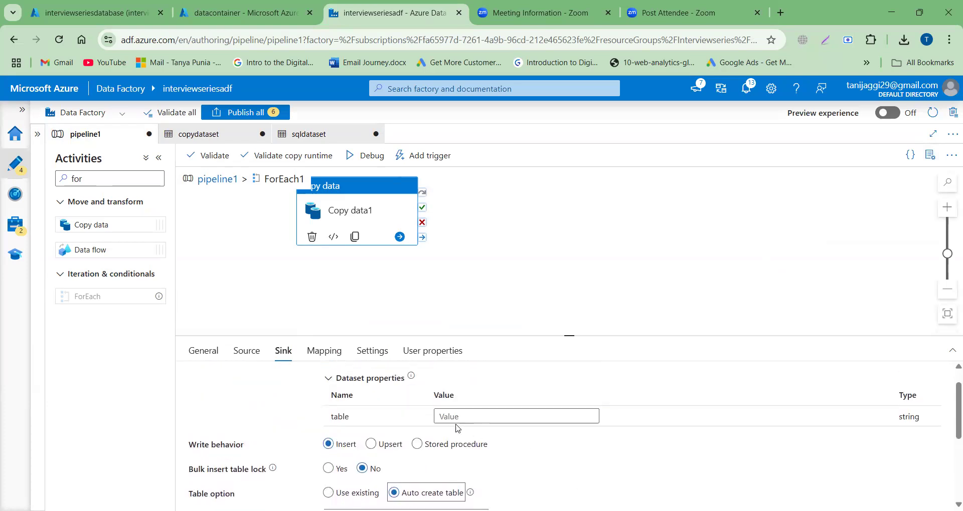
scroll(562, 459, "down", 3)
scroll(561, 459, "up", 3)
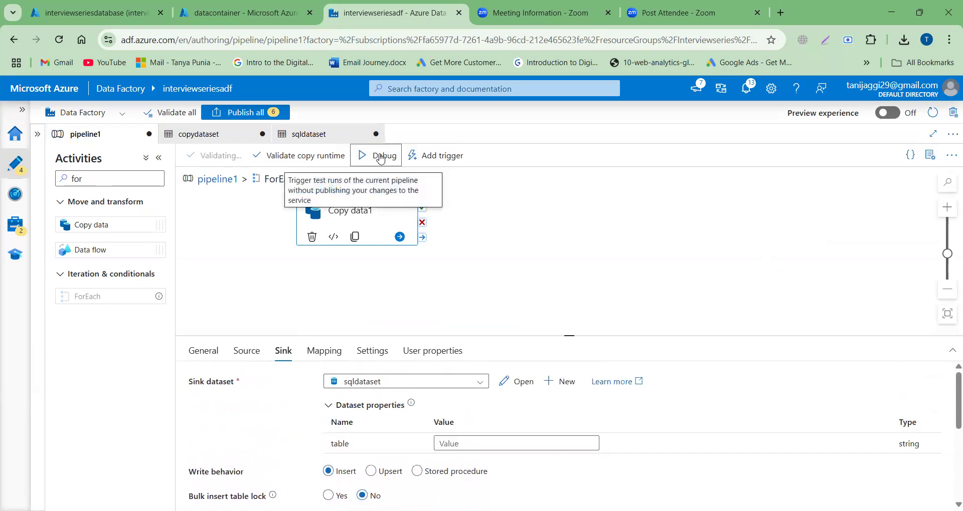
left_click(381, 157)
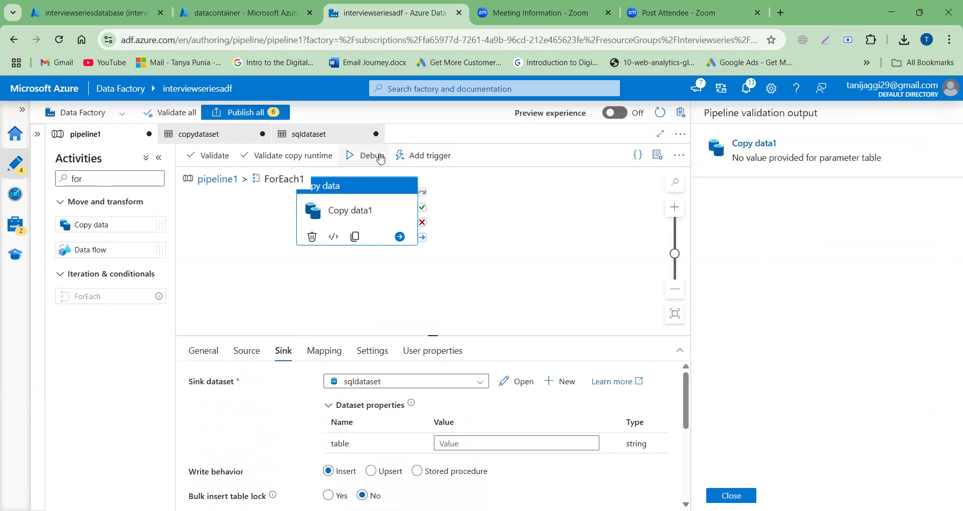
left_click(786, 151)
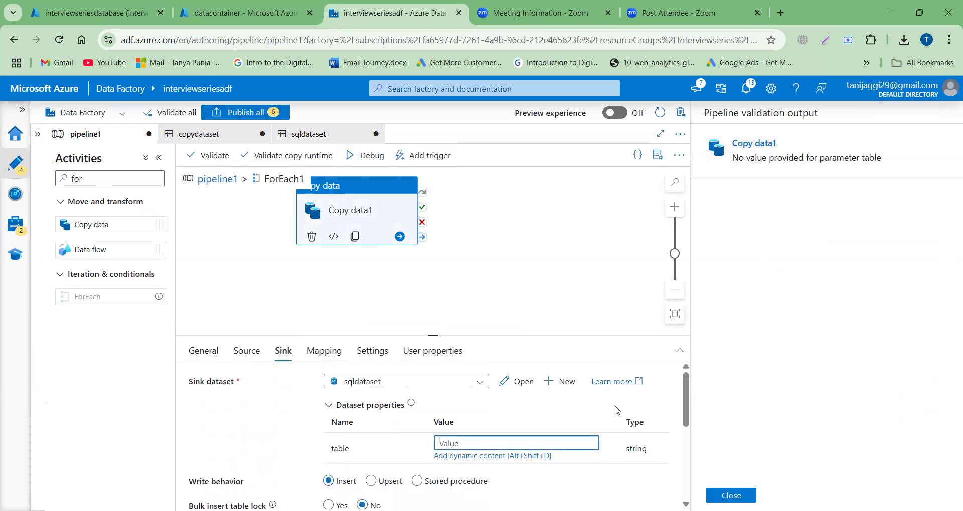
left_click(496, 456)
left_click(617, 365)
left_click(629, 156)
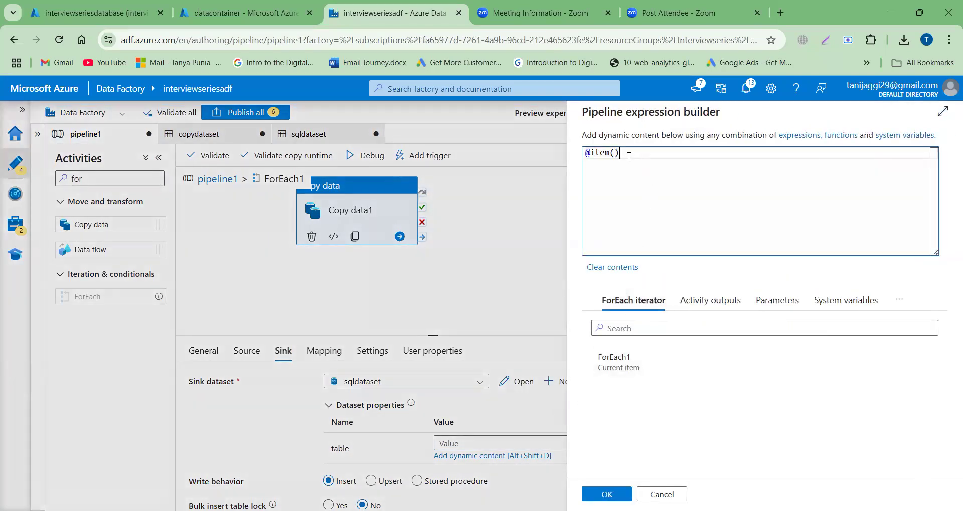
type(".name")
left_click(688, 167)
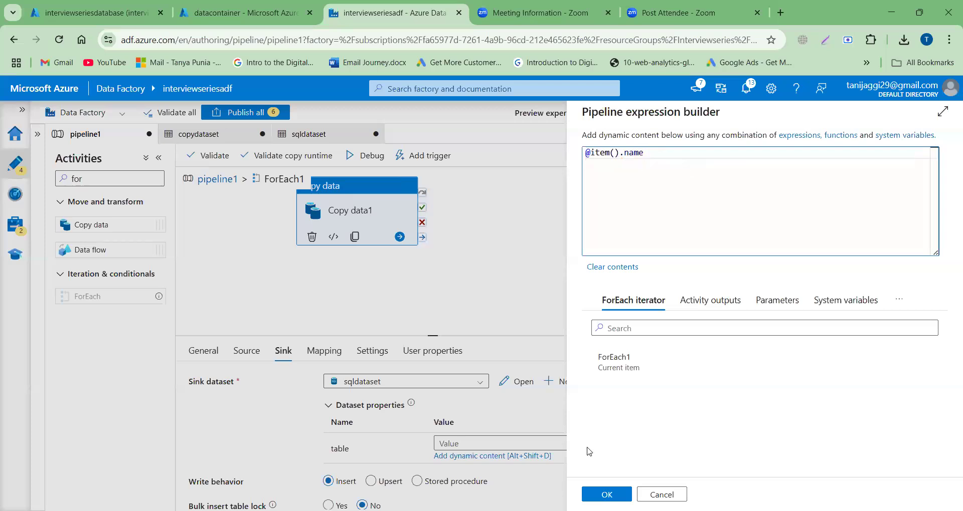
left_click(607, 495)
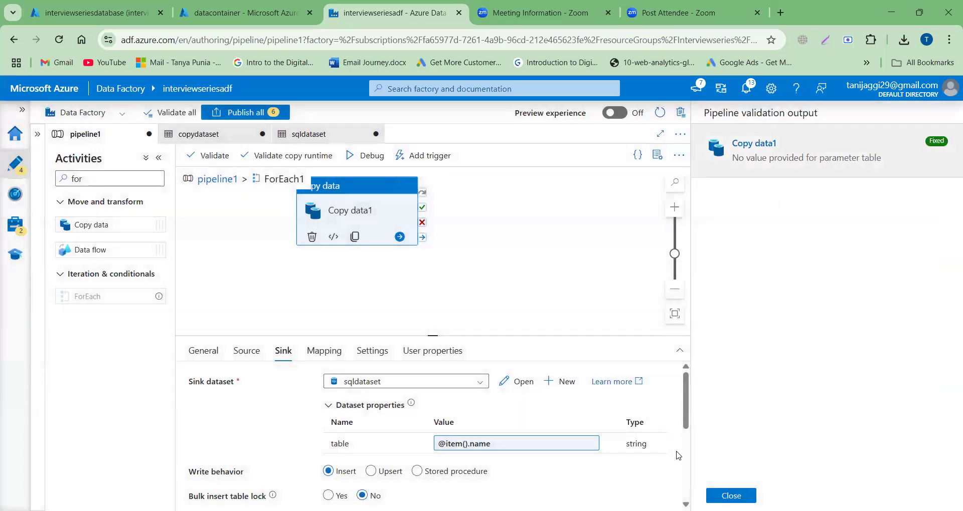
left_click(730, 496)
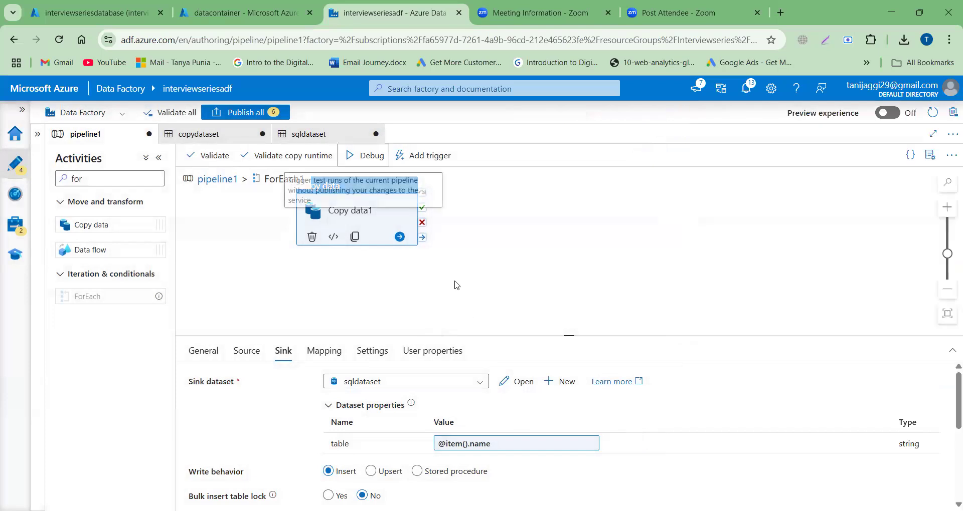
Step: Run pipeline1 in debug mode and refresh the run output to check the status of its activities
left_click(368, 160)
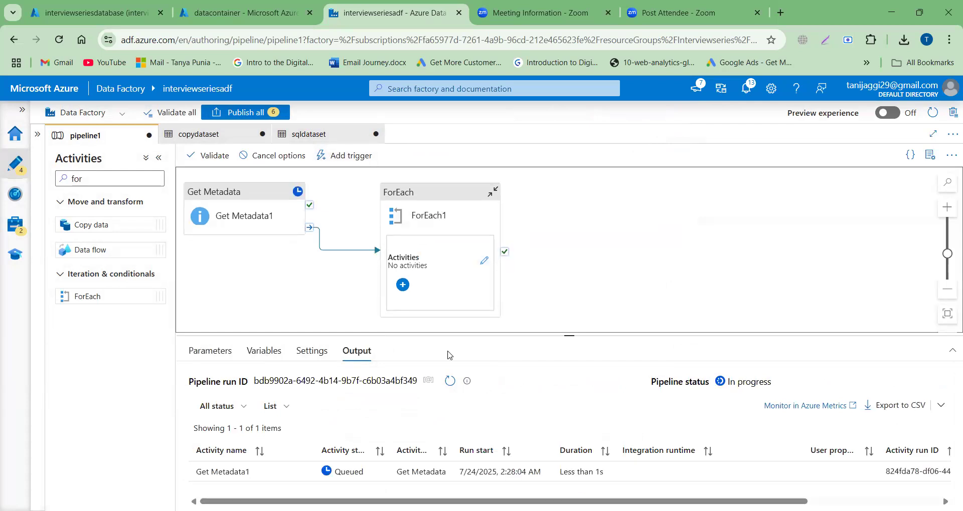
left_click(450, 381)
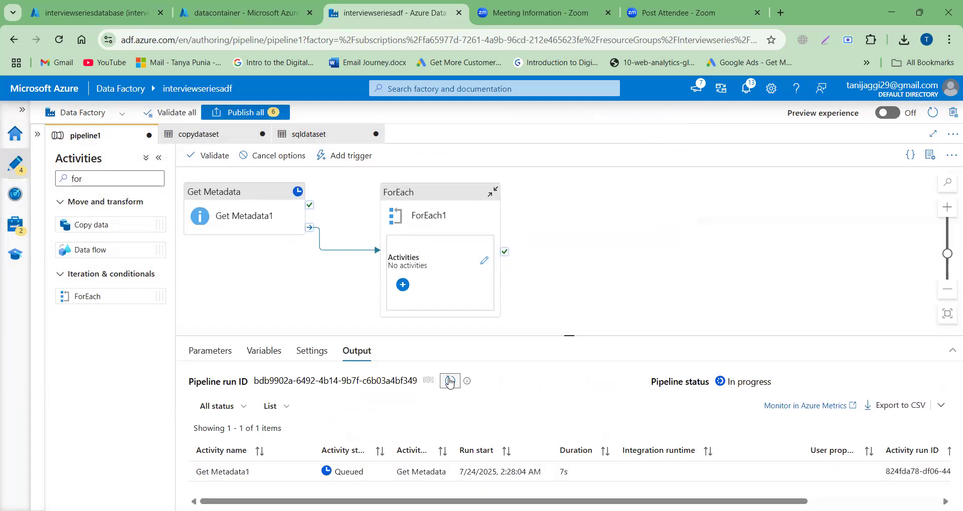
left_click(450, 382)
left_click(450, 382)
left_click(450, 382)
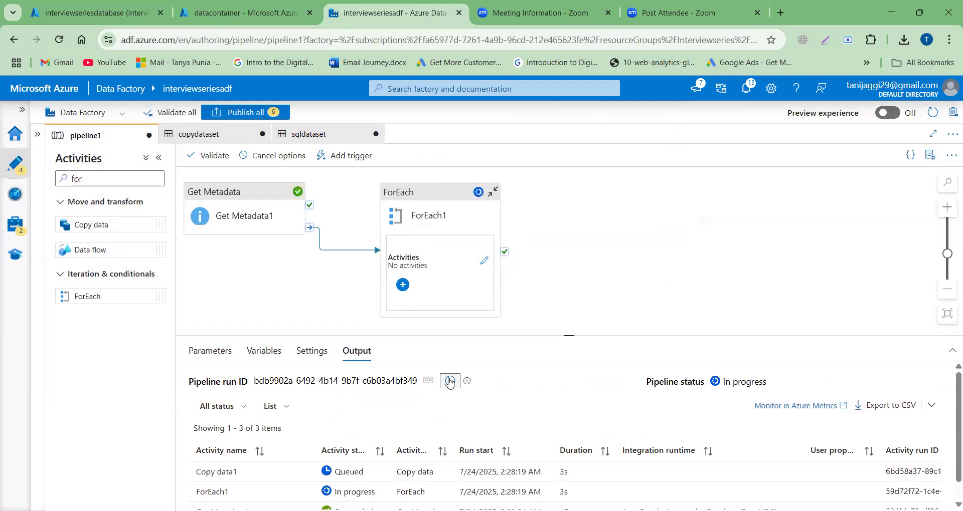
left_click(449, 382)
scroll(579, 407, "down", 1)
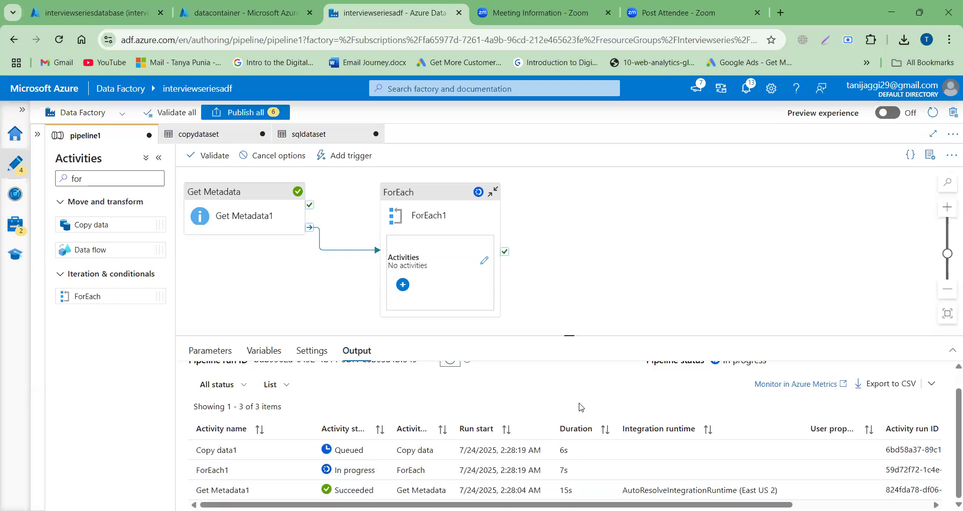
Step: Refresh the debug run output of pipeline1 repeatedly to follow the status of the Copy data runs within ForEach1
left_click(453, 365)
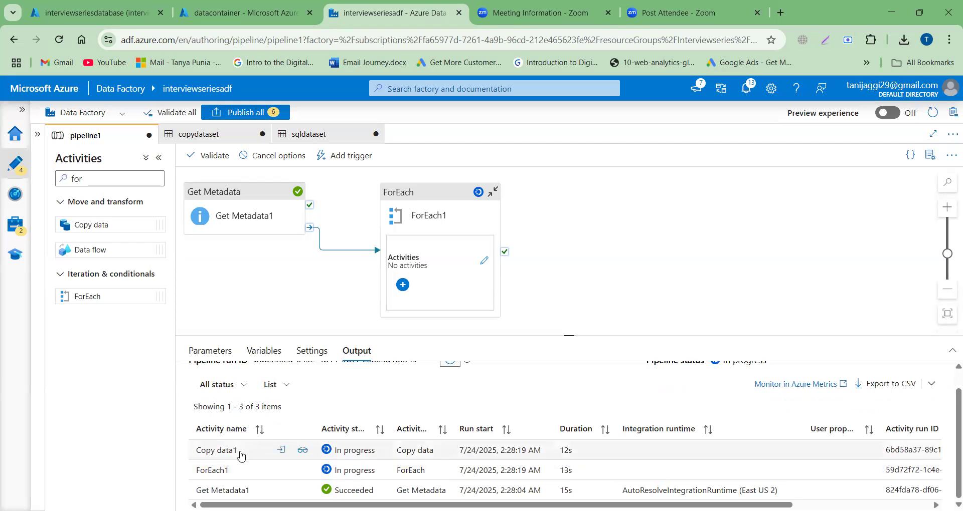
left_click(450, 366)
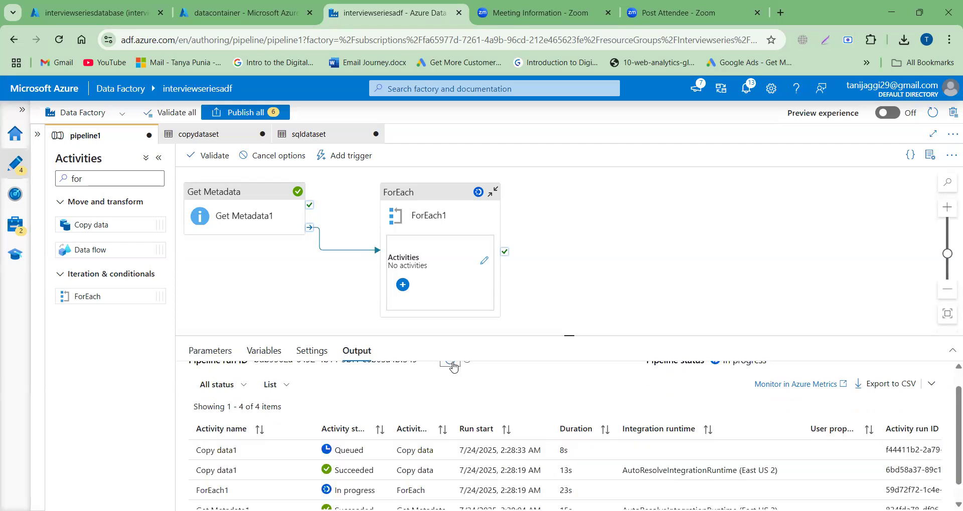
left_click(454, 366)
left_click(450, 369)
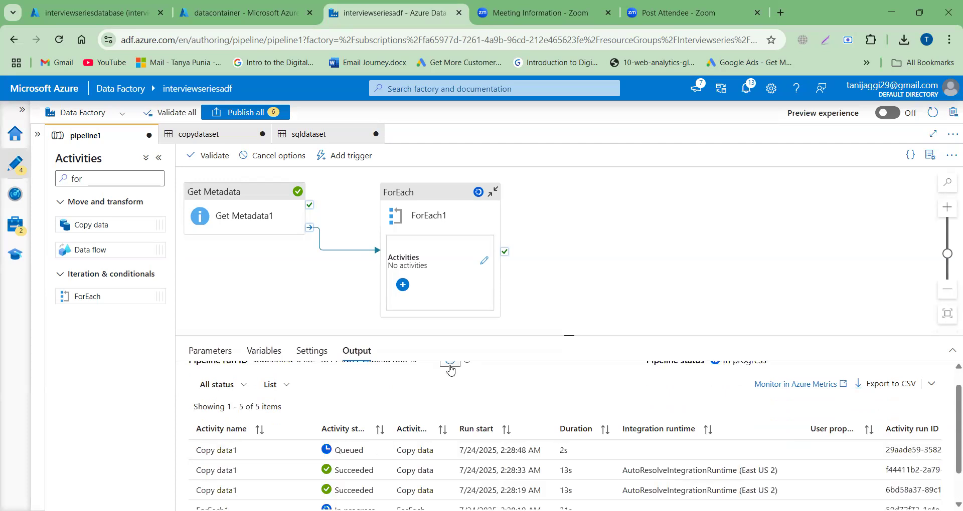
scroll(451, 370, "down", 1)
scroll(451, 370, "up", 1)
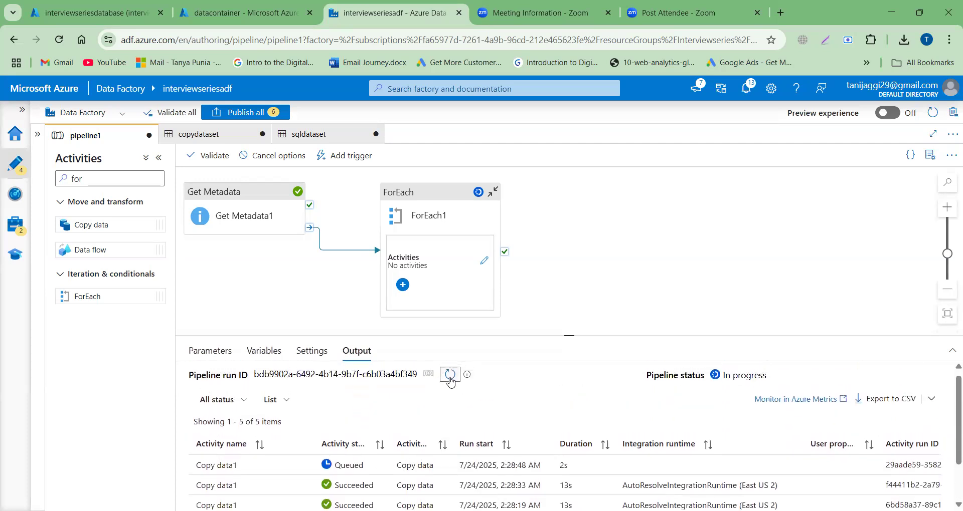
left_click(450, 377)
scroll(450, 382, "down", 1)
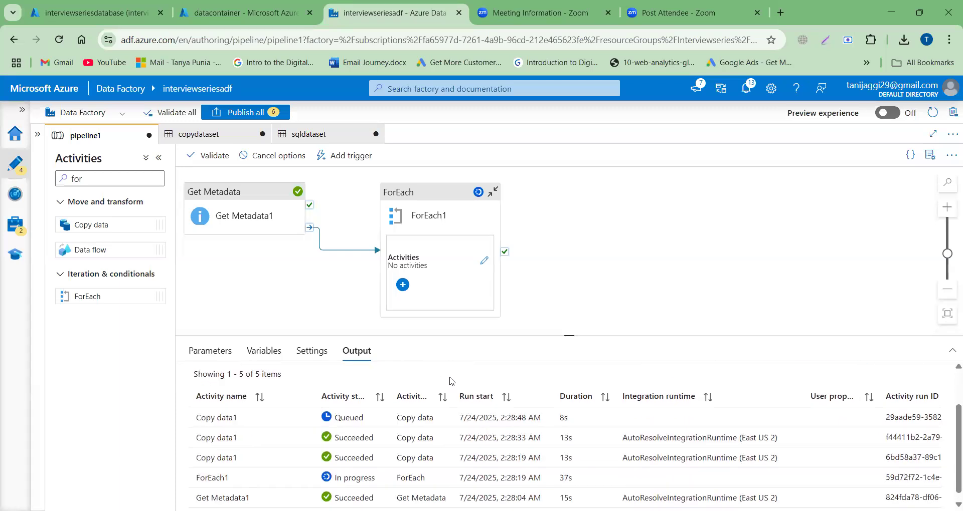
scroll(451, 382, "up", 1)
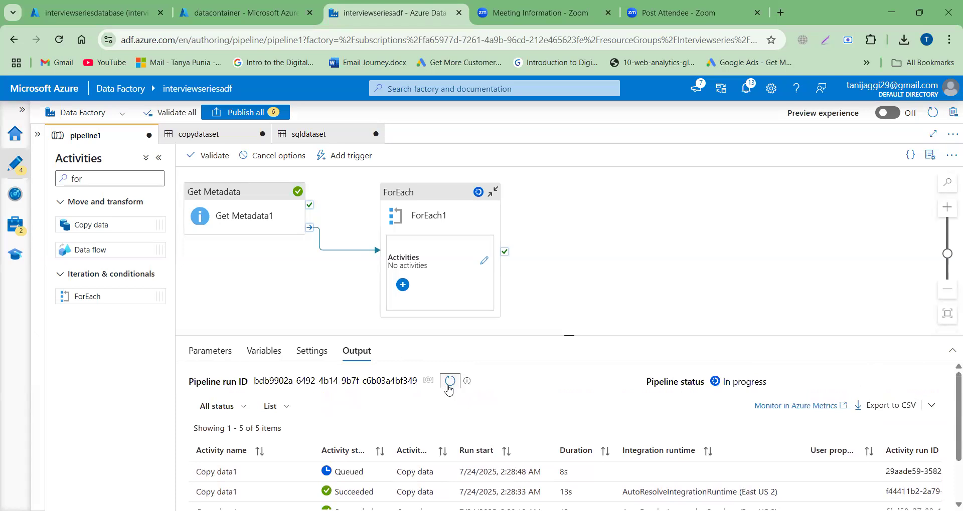
left_click(449, 382)
left_click(450, 384)
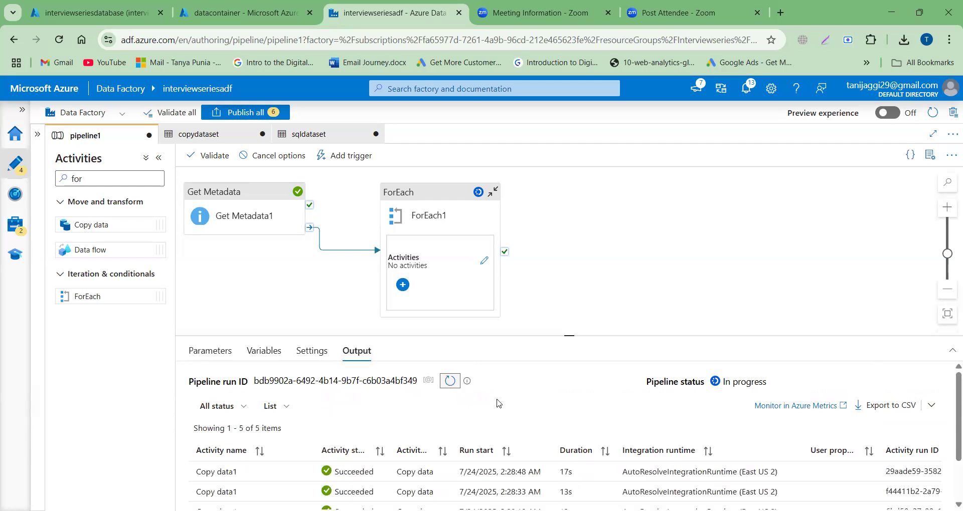
scroll(501, 405, "down", 1)
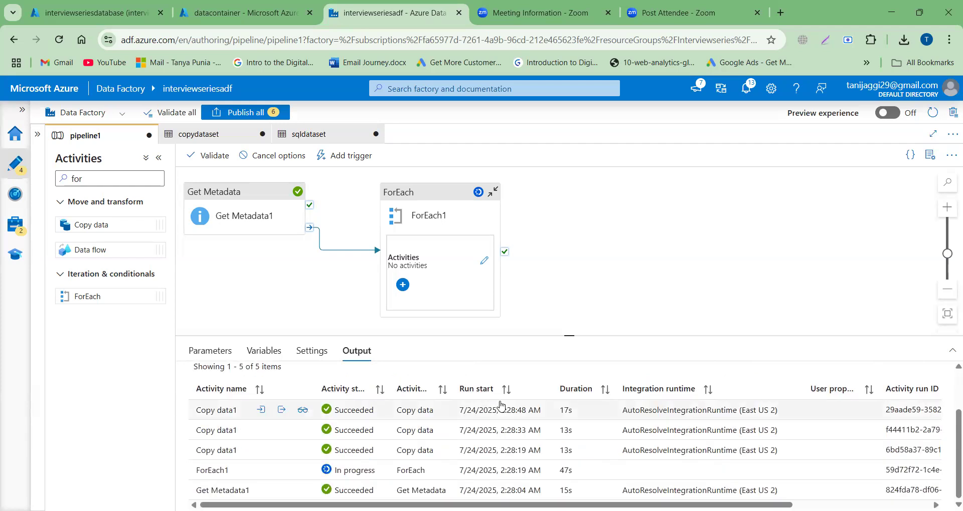
scroll(501, 405, "up", 1)
left_click(450, 380)
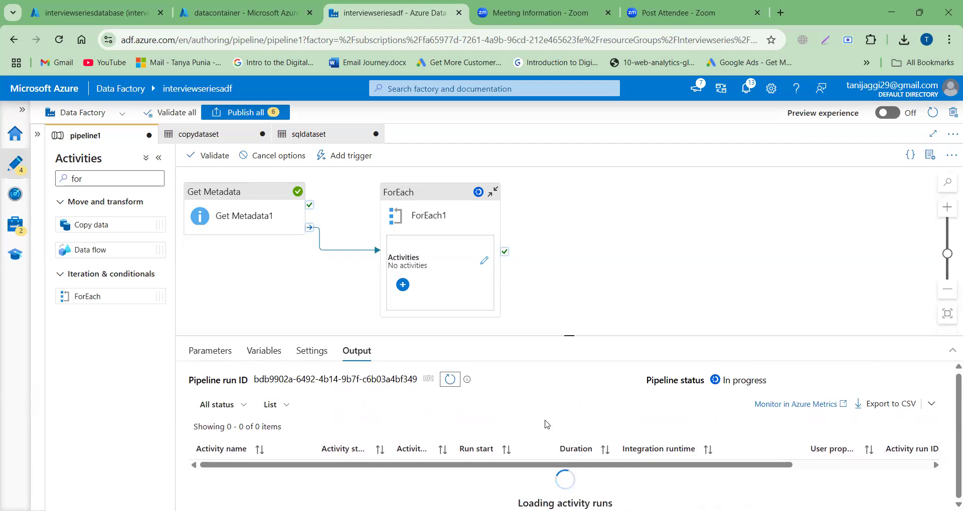
scroll(556, 396, "down", 1)
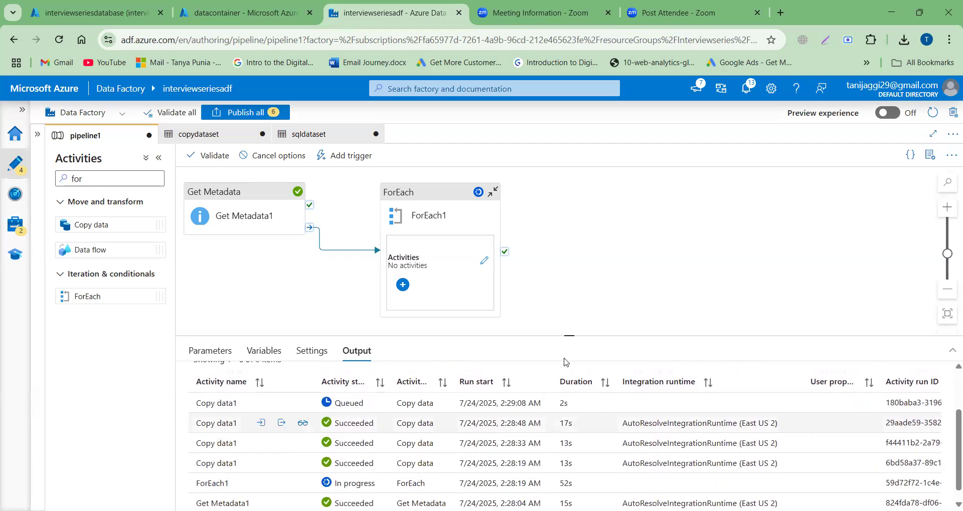
Step: Enlarge the run output area to fit all activity runs and refresh it to check whether the pipeline has finished
left_click_drag(568, 332, 567, 230)
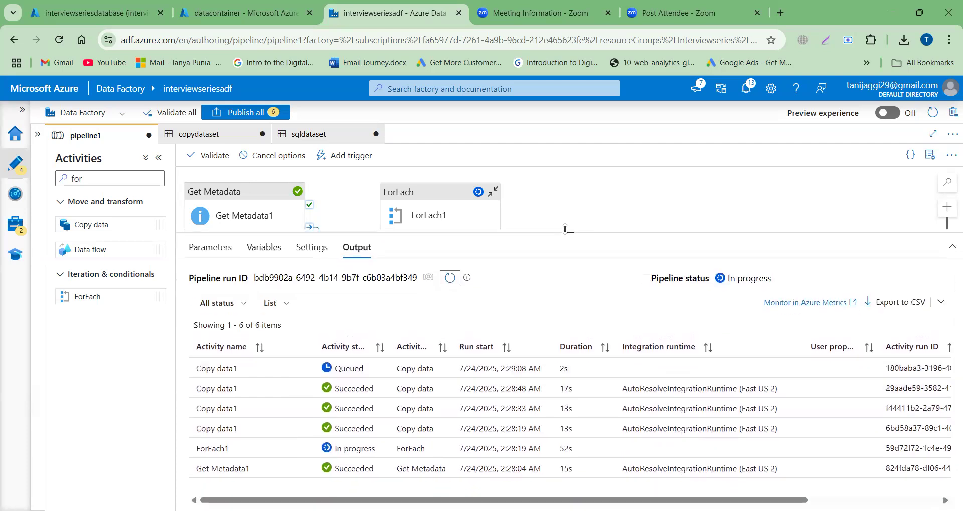
left_click(450, 280)
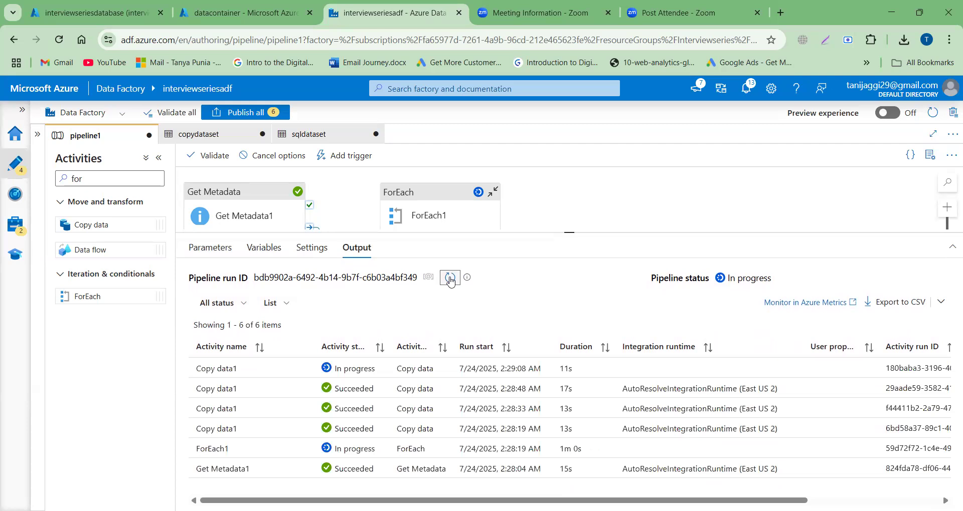
left_click(450, 278)
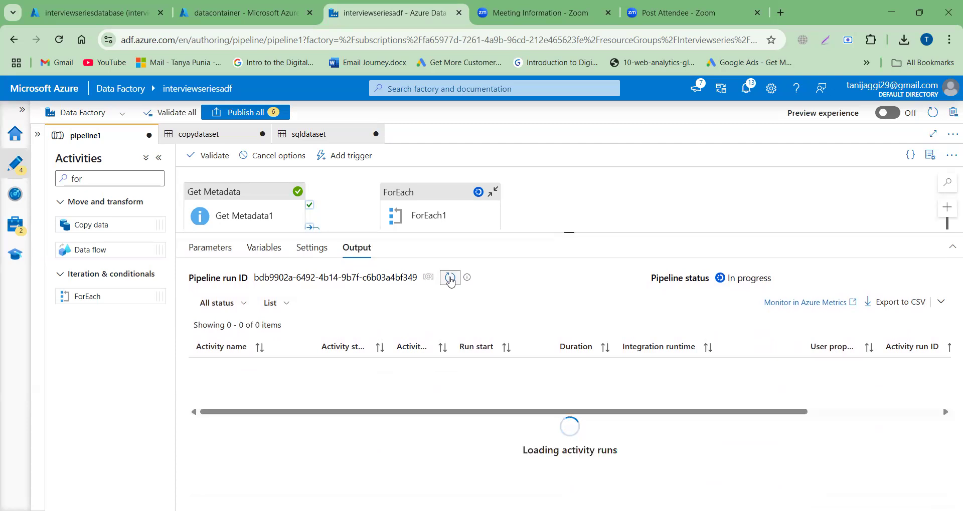
mouse_move(399, 430)
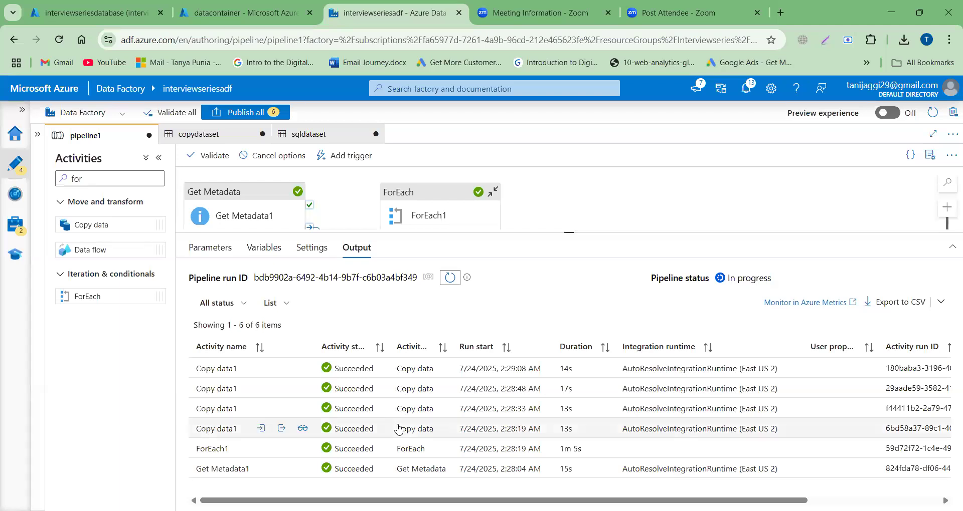
Step: Switch to the query editor of interviewseriesdatabase, refresh its object list, and expand Tables to check for the tables created by the pipeline
left_click(76, 12)
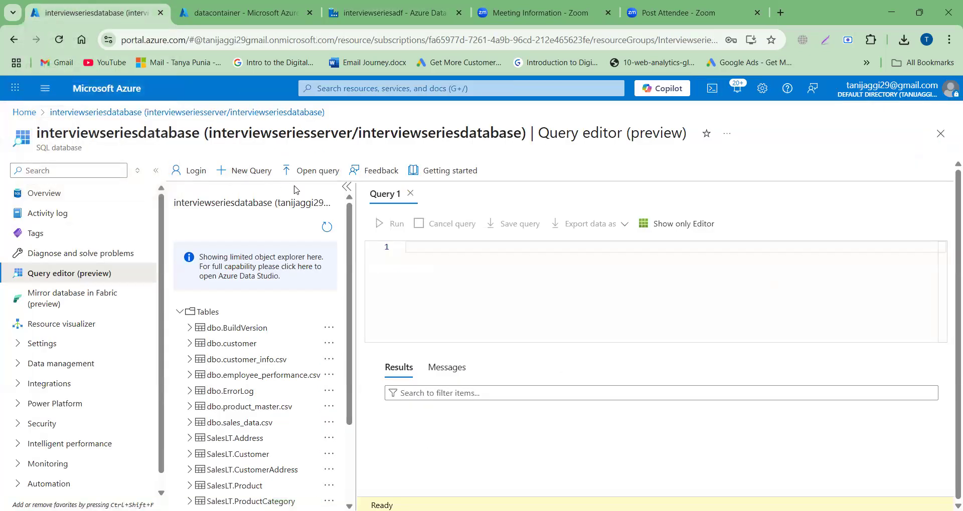
left_click(415, 35)
key("Escape")
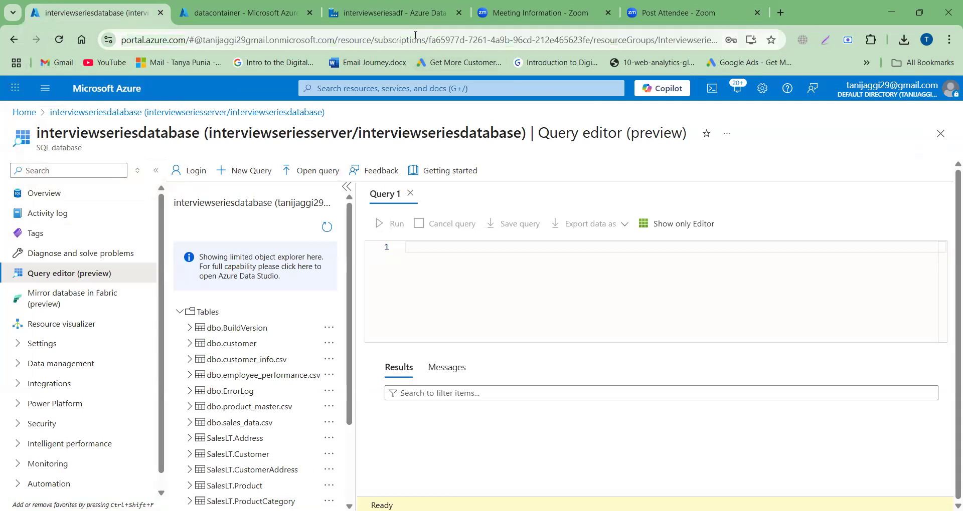
left_click(327, 229)
left_click(178, 312)
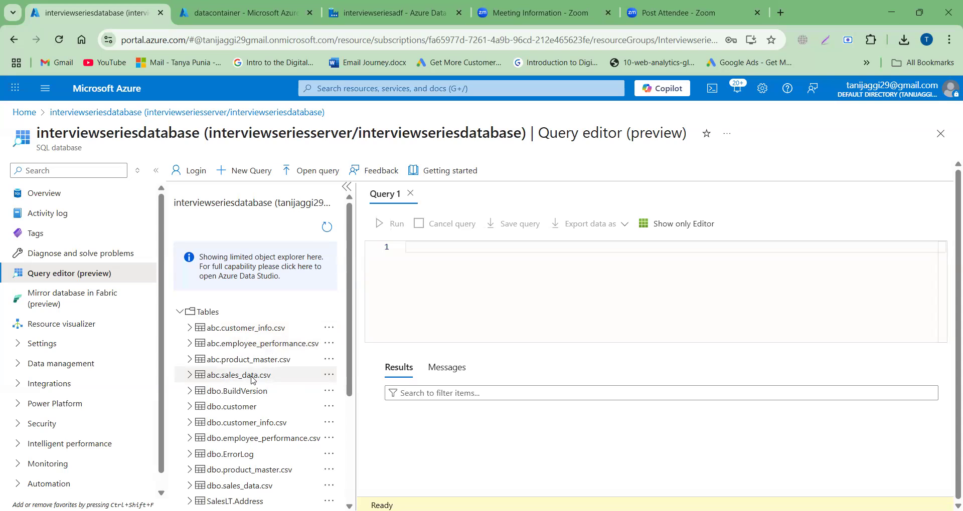
Step: Compare the CSV files in inputdirectory of datacontainer with the tables listed in interviewseriesdatabase
left_click(253, 11)
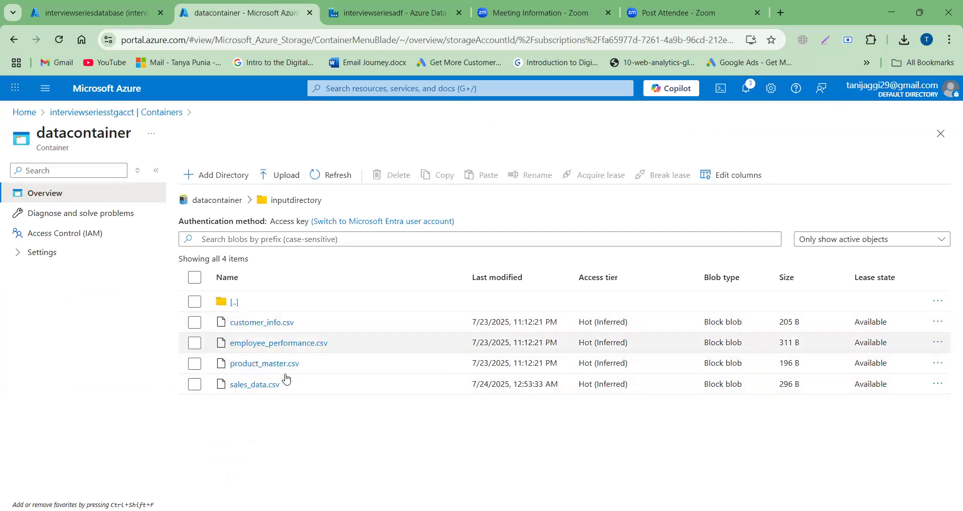
left_click(114, 20)
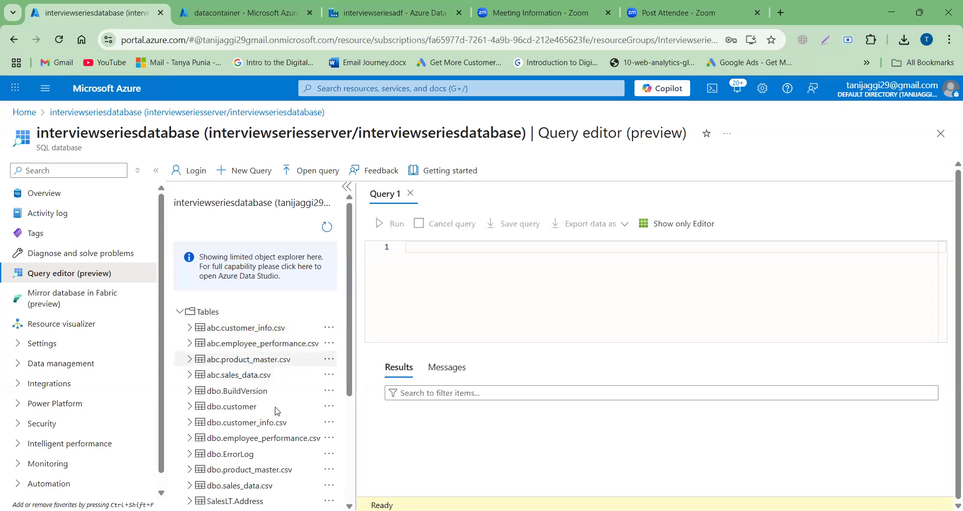
scroll(275, 415, "down", 1)
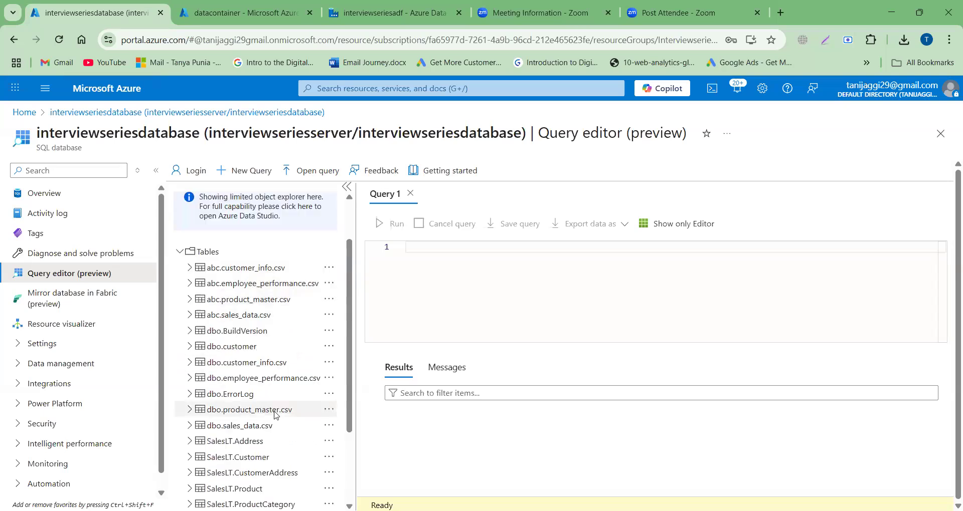
scroll(275, 415, "up", 1)
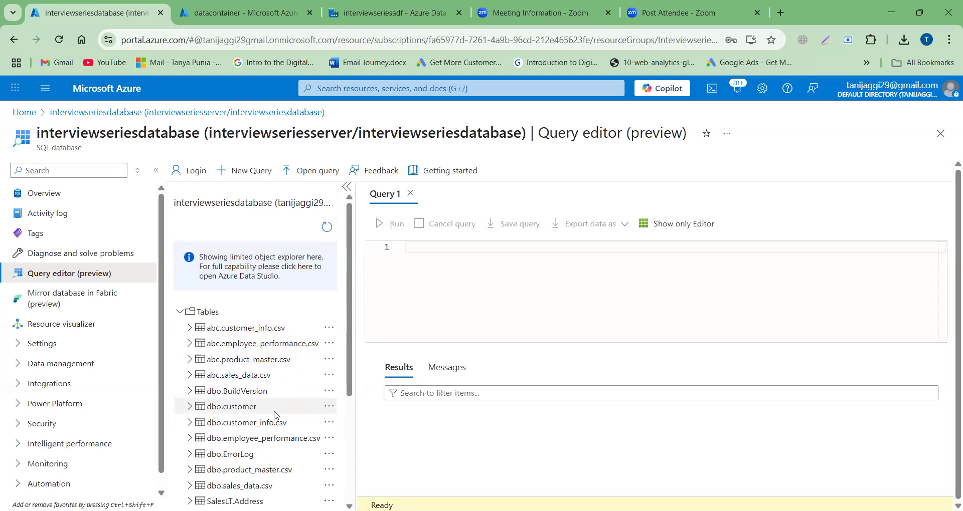